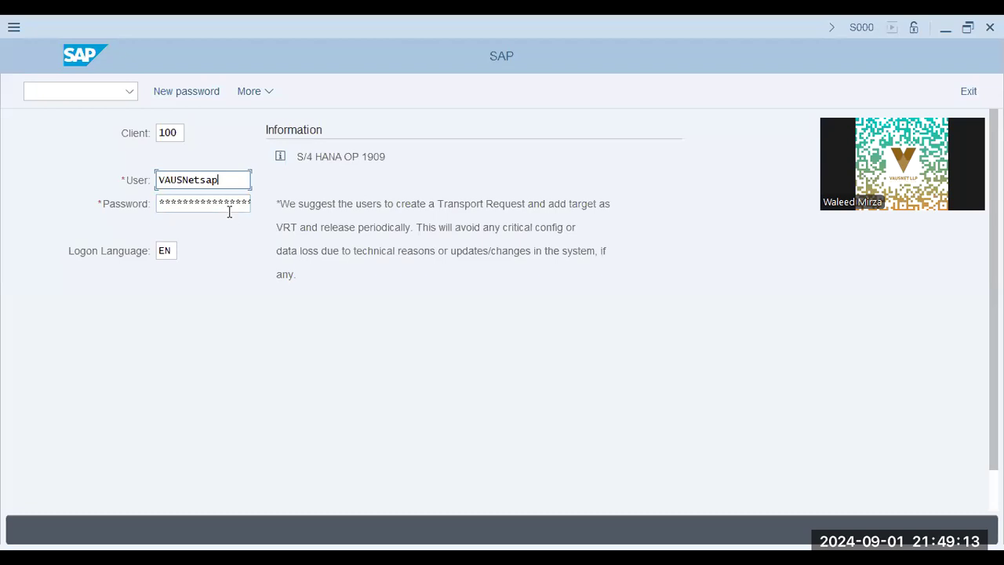
Step: Log on with the password, continue while ending other logons, and open the MD01 MRP Run screen
click(228, 207)
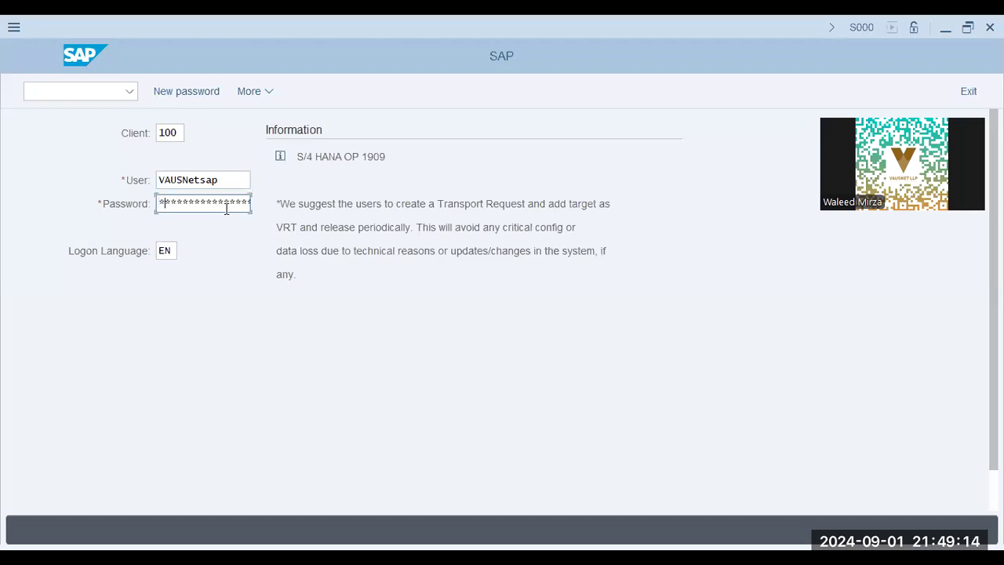
text(***)
key(Return)
click(310, 301)
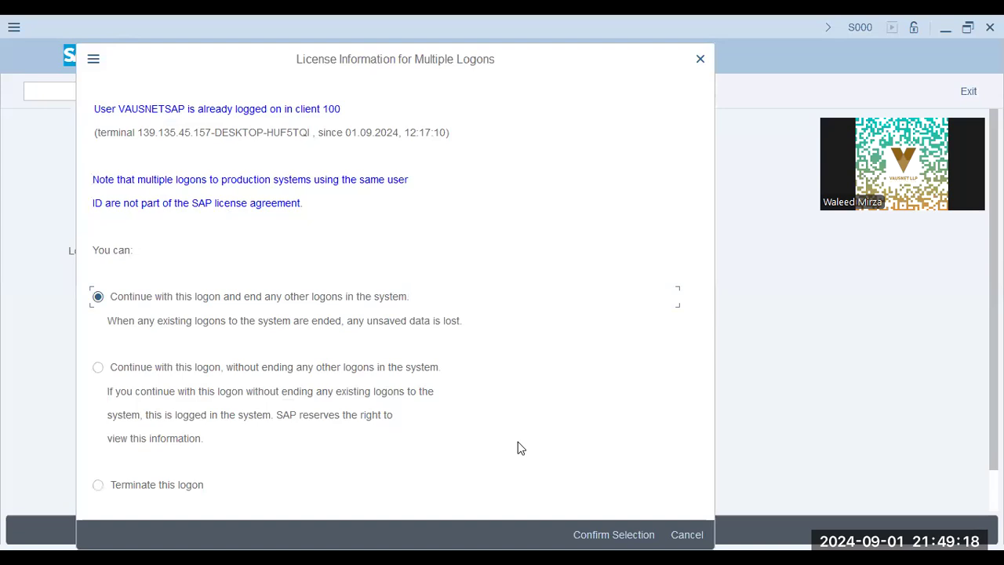
key(Return)
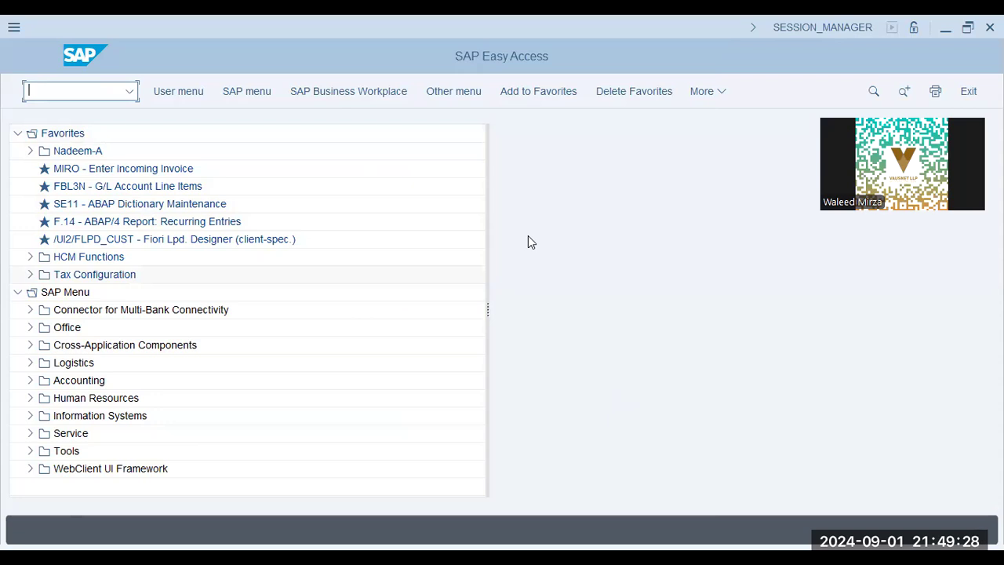
text(se11)
key(Return)
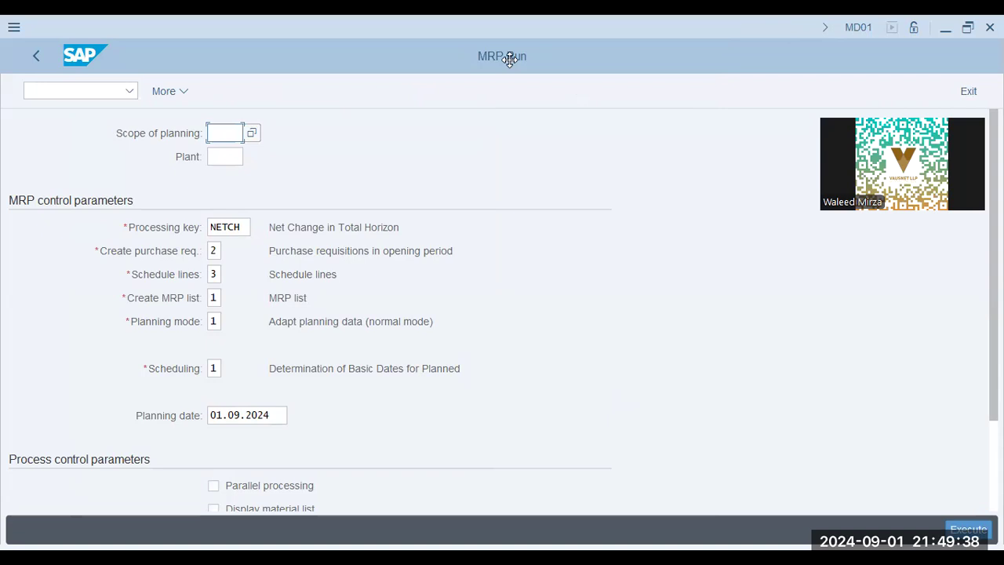
click(235, 132)
key(alt+Tab)
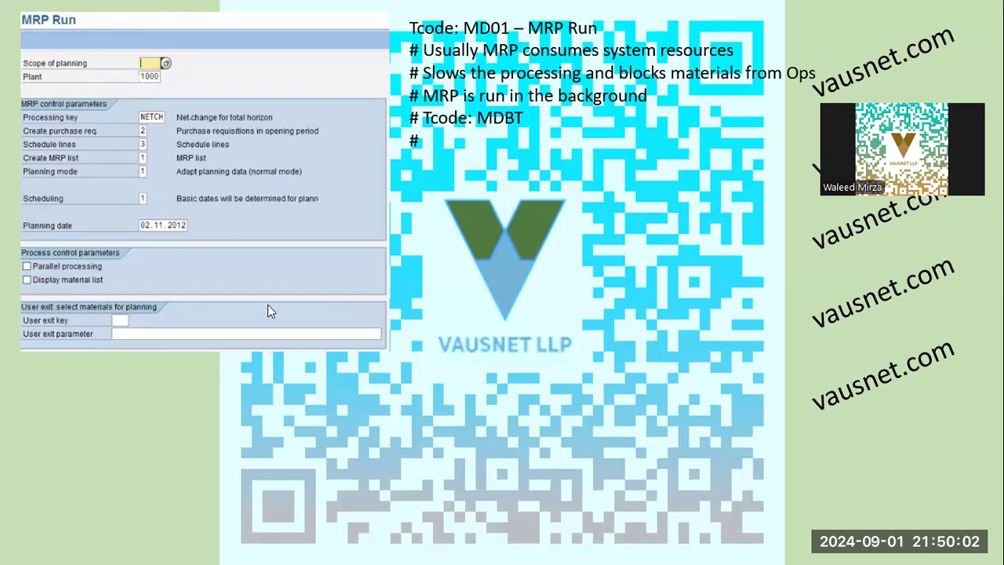
key(alt+Tab)
click(241, 157)
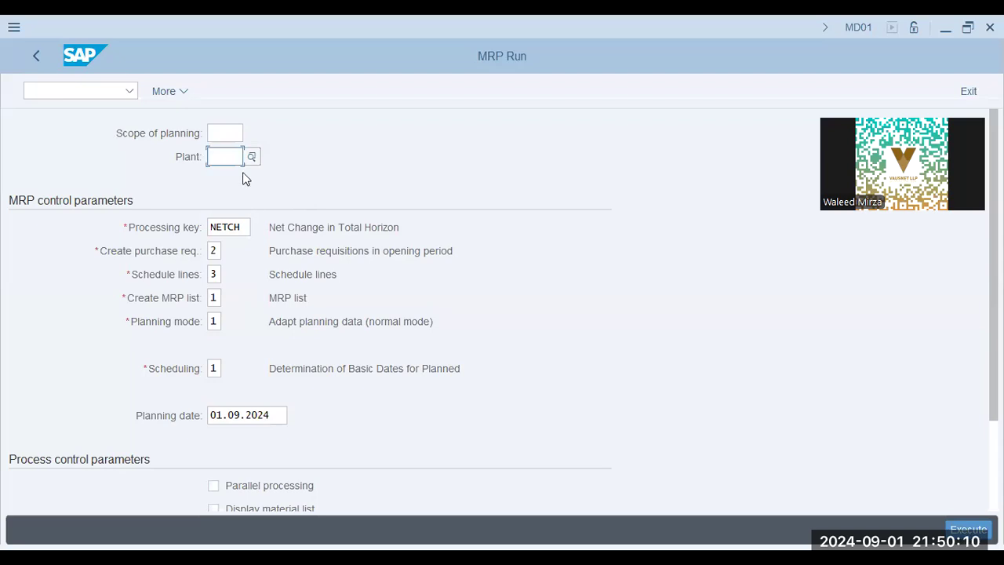
Step: Enter aa42 as the plant on the MRP Run screen
text(aa42)
click(245, 135)
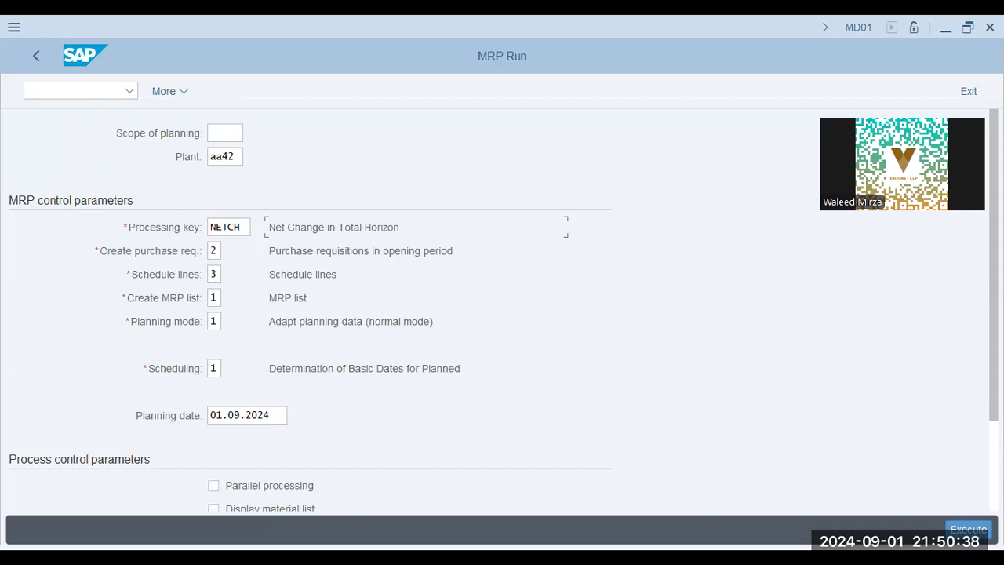
Step: Review the purchase requisitions and Net Change in Total Horizon control parameter descriptions
scroll(502, 314, down, 3)
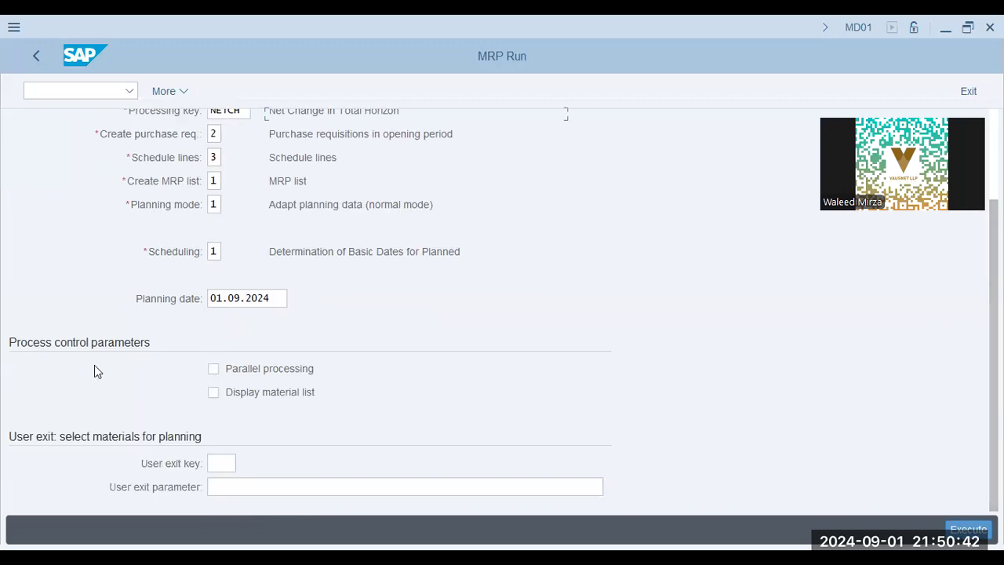
scroll(259, 375, up, 2)
scroll(259, 385, up, 1)
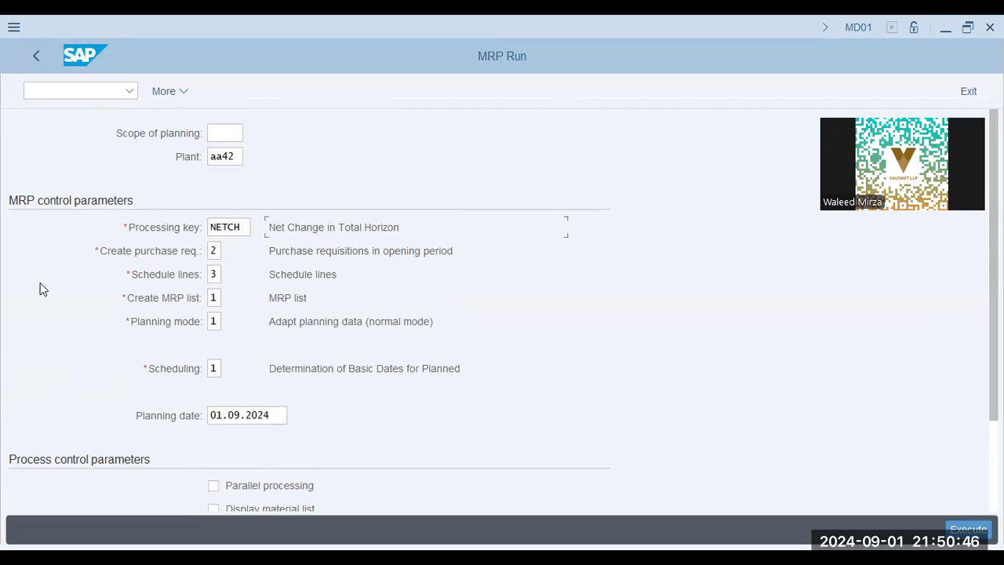
drag(312, 255, 594, 316)
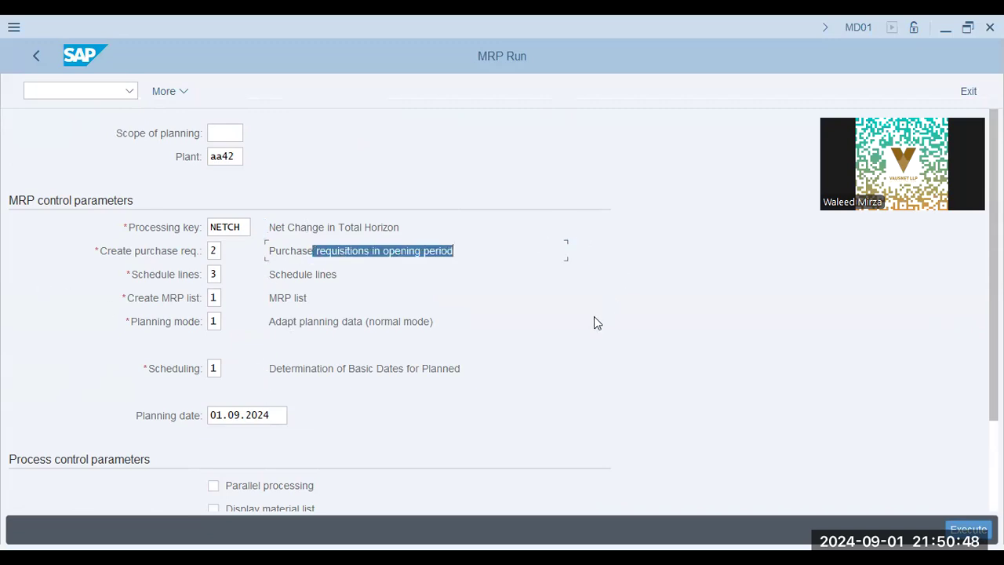
click(360, 225)
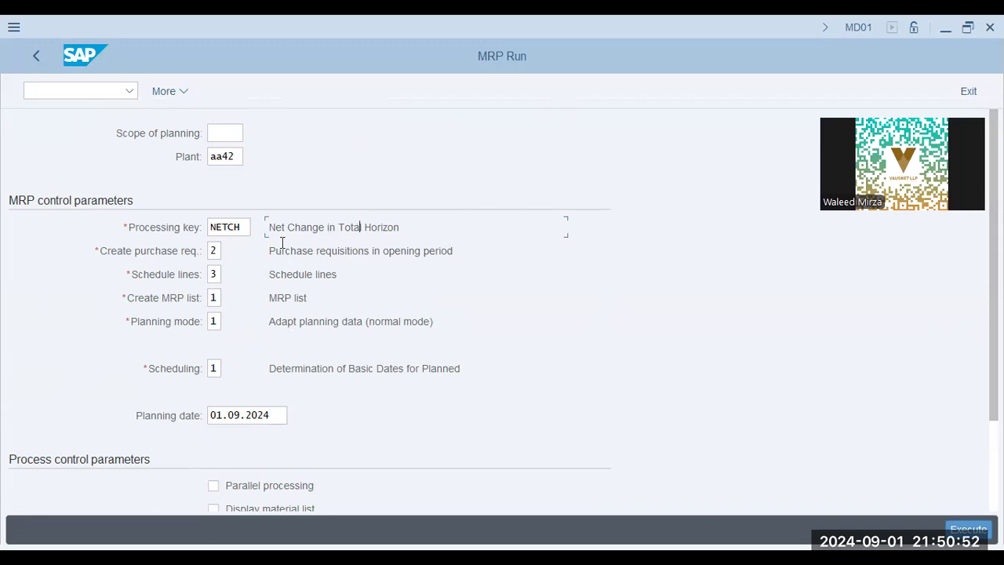
drag(282, 227, 406, 229)
click(404, 228)
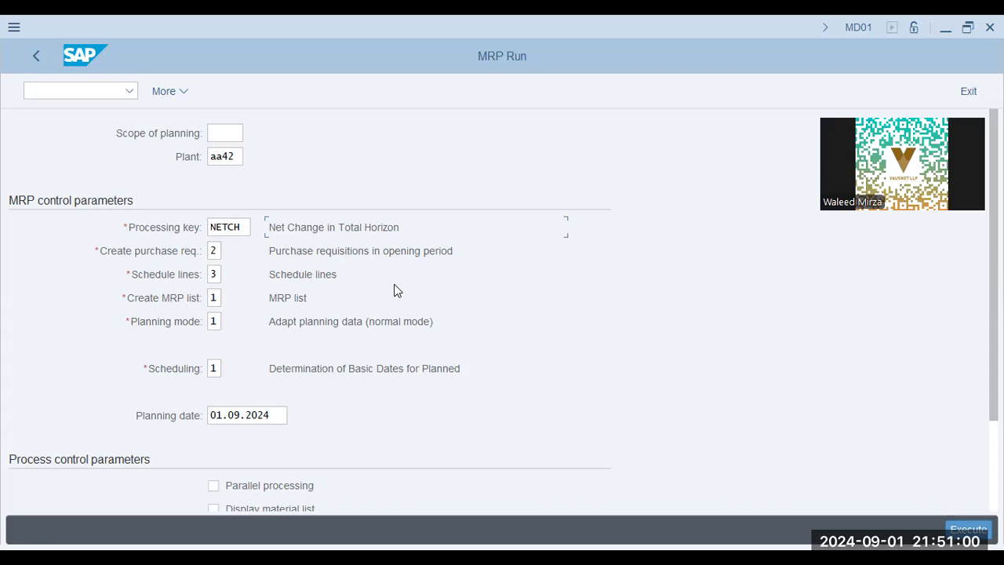
Step: Review the Schedule lines and Purchase requisitions in opening period descriptions
drag(283, 272, 395, 279)
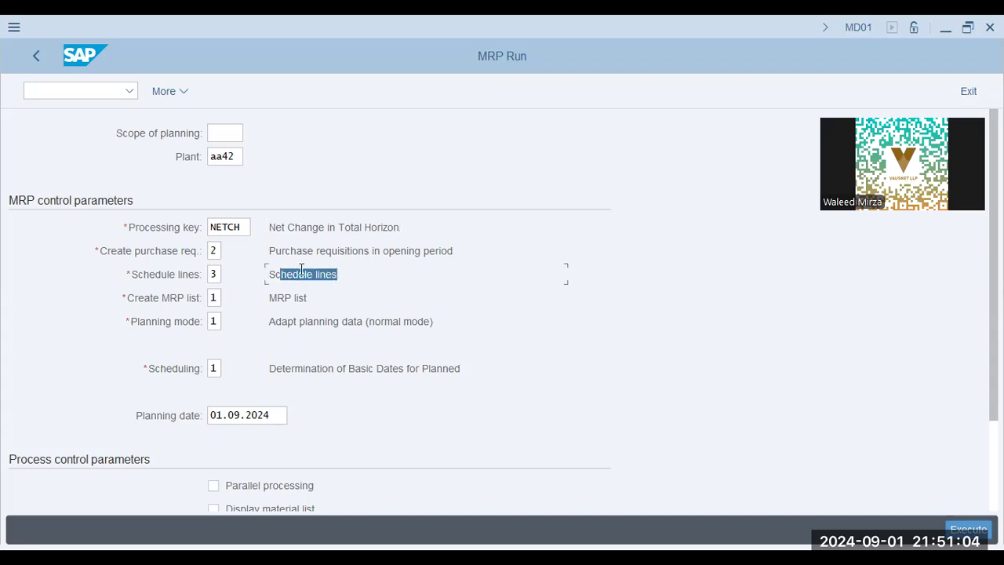
click(272, 275)
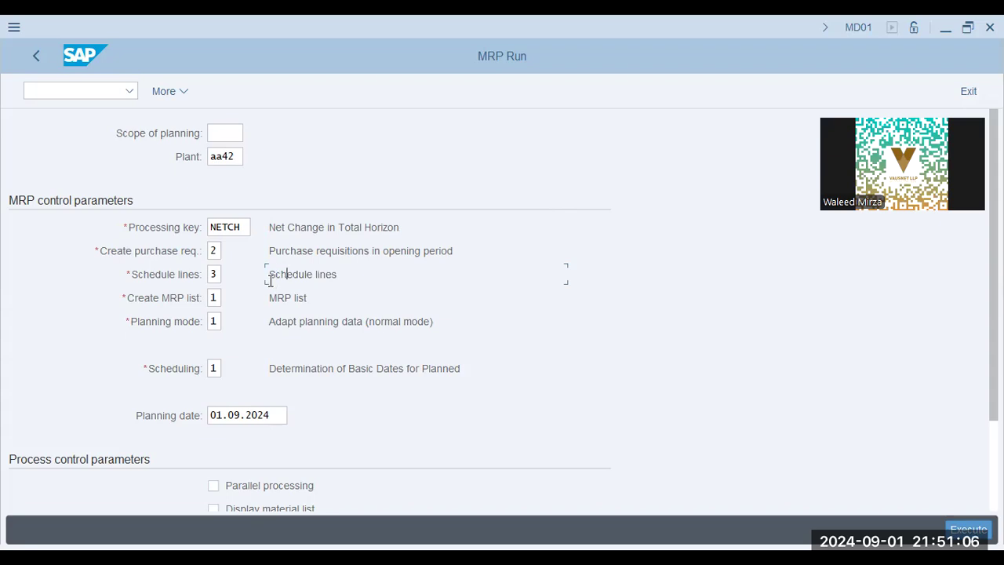
drag(270, 276, 345, 282)
click(333, 272)
drag(274, 251, 225, 197)
click(357, 296)
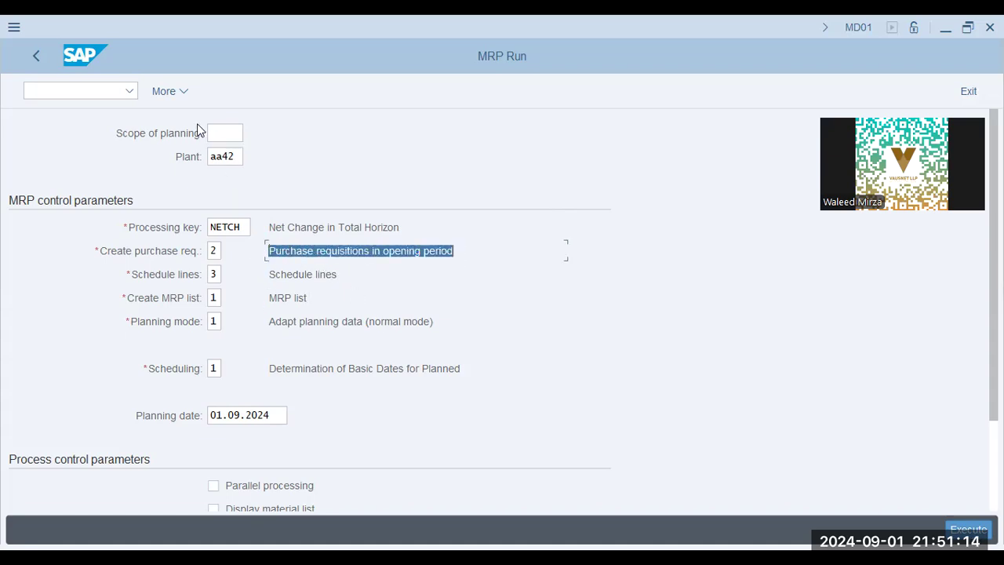
click(225, 132)
click(311, 250)
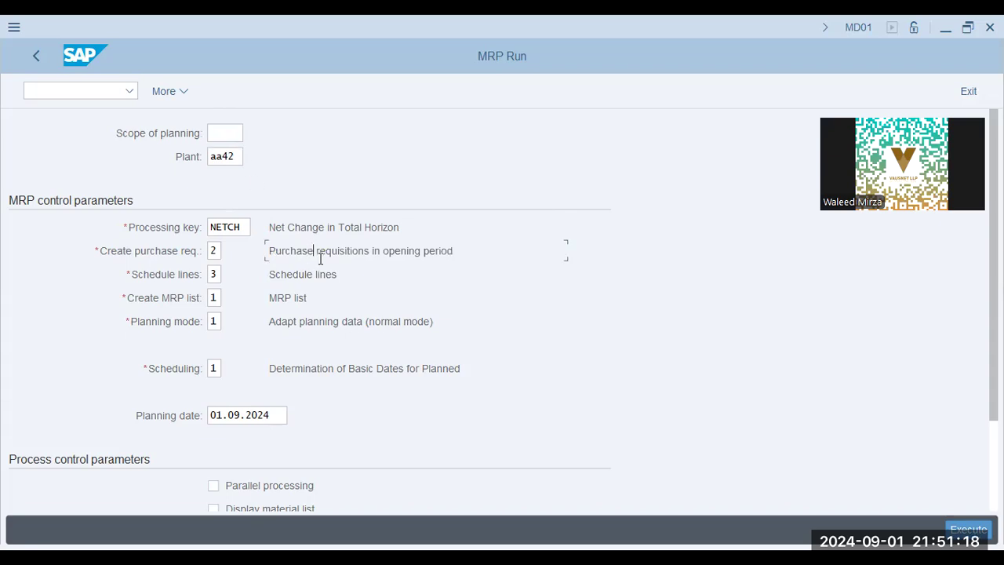
drag(269, 252, 449, 251)
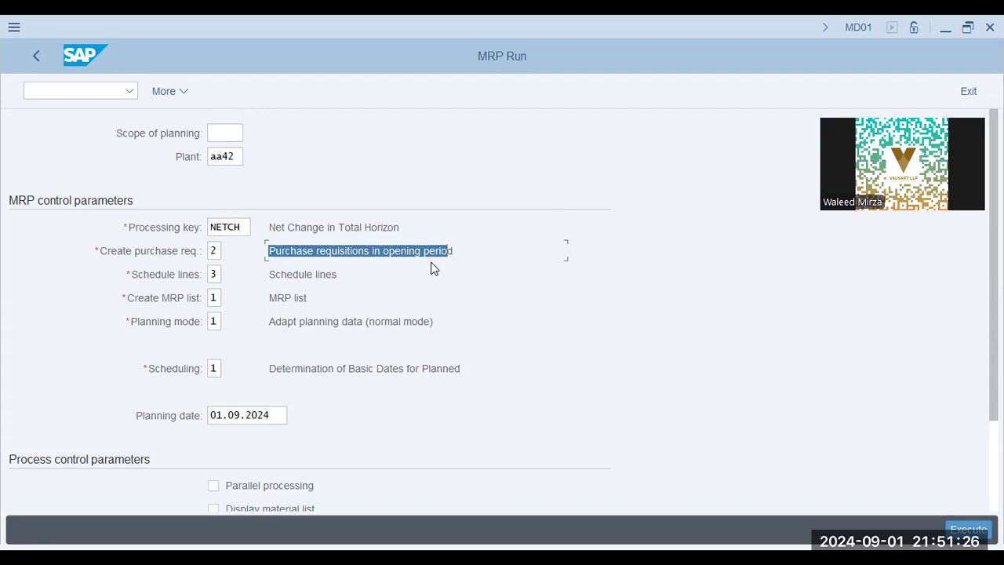
Step: Show the value list of Planning mode options
drag(283, 321, 451, 339)
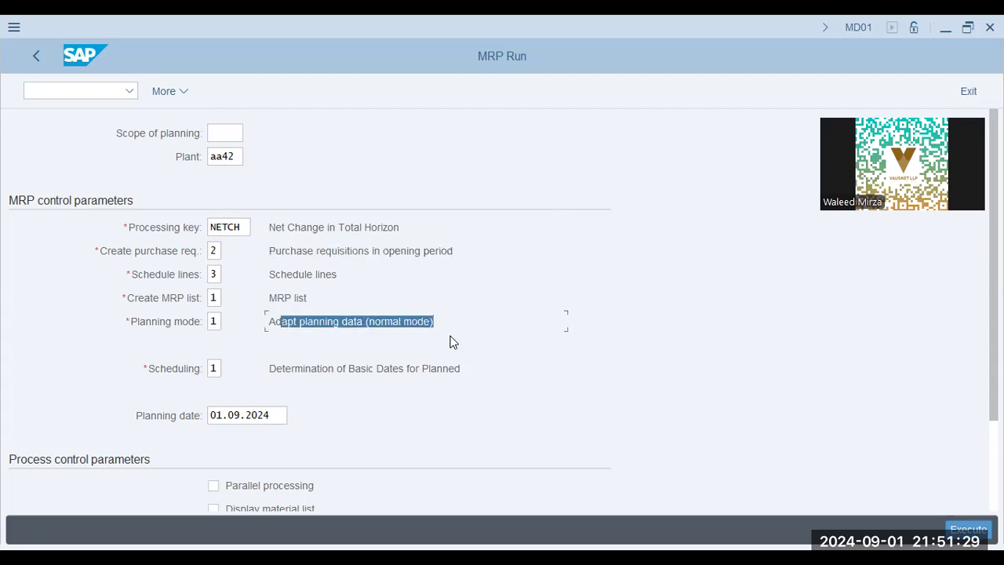
click(214, 322)
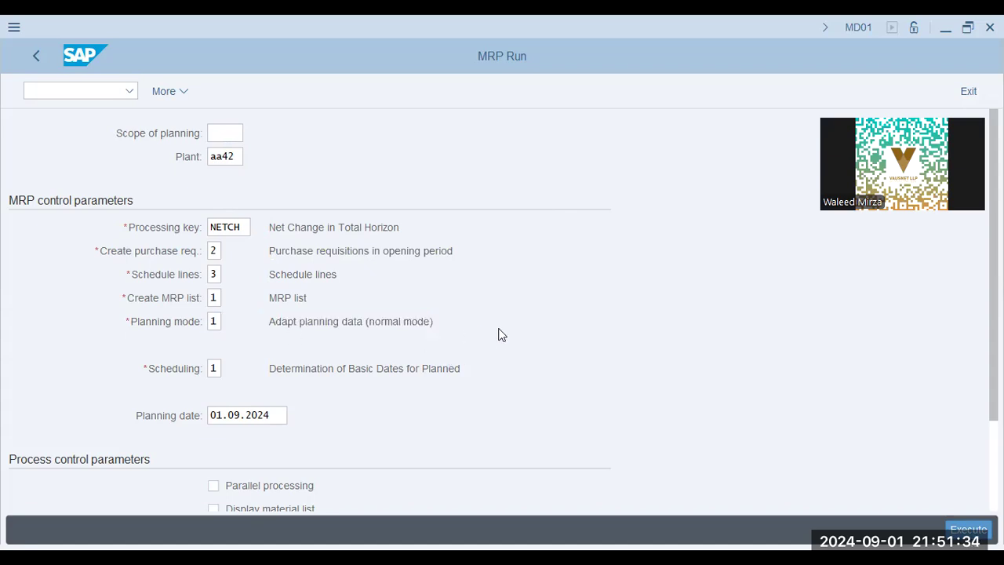
key(F4)
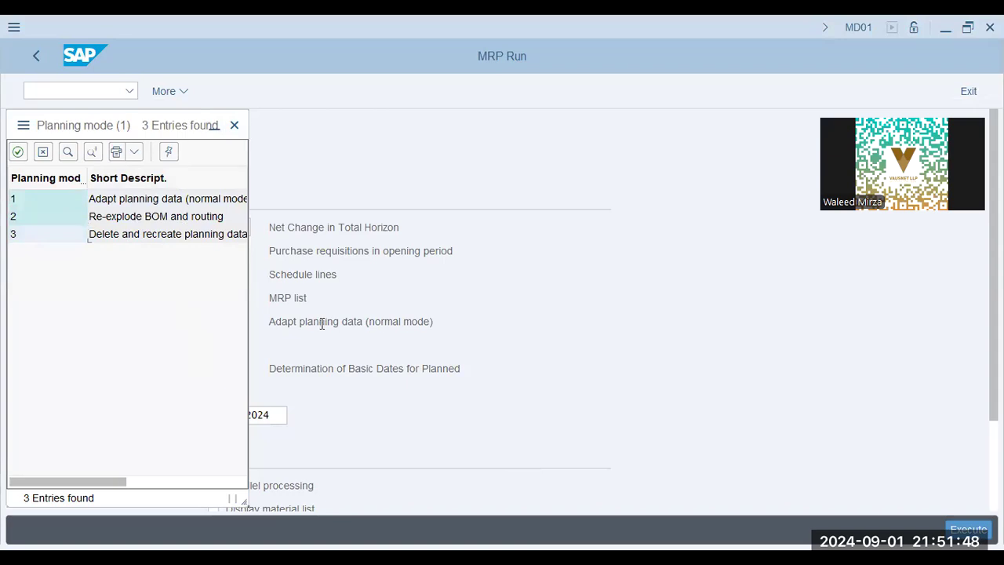
Step: Close the Planning mode list without choosing, keeping mode 1 and scheduling 1 on the form
click(338, 323)
click(234, 126)
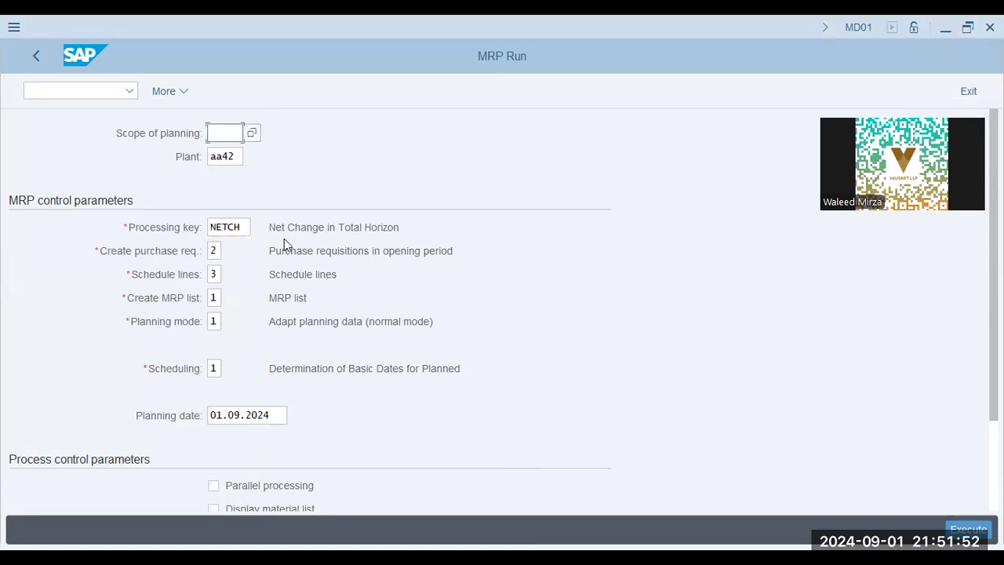
drag(287, 322, 464, 322)
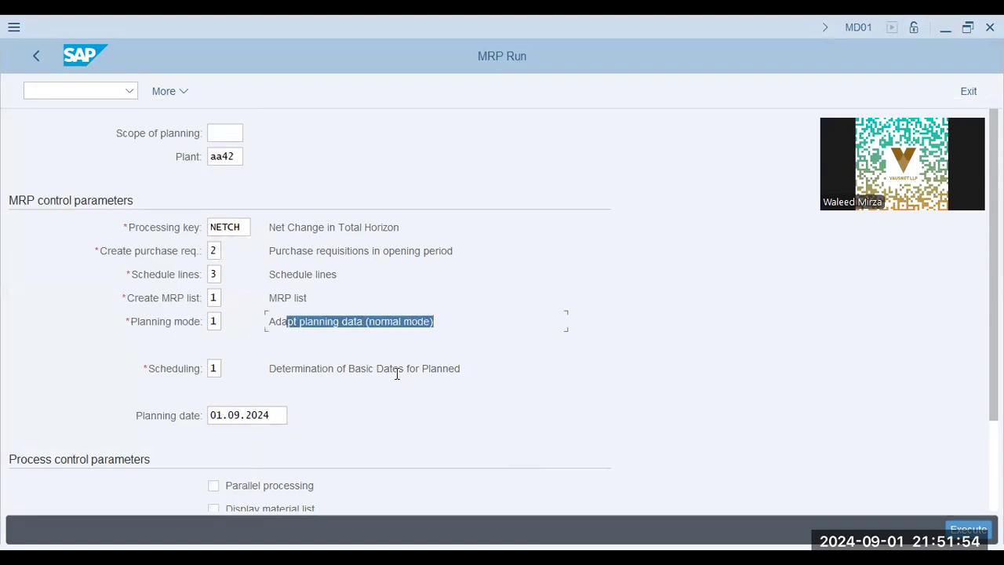
scroll(396, 369, down, 1)
scroll(395, 371, down, 2)
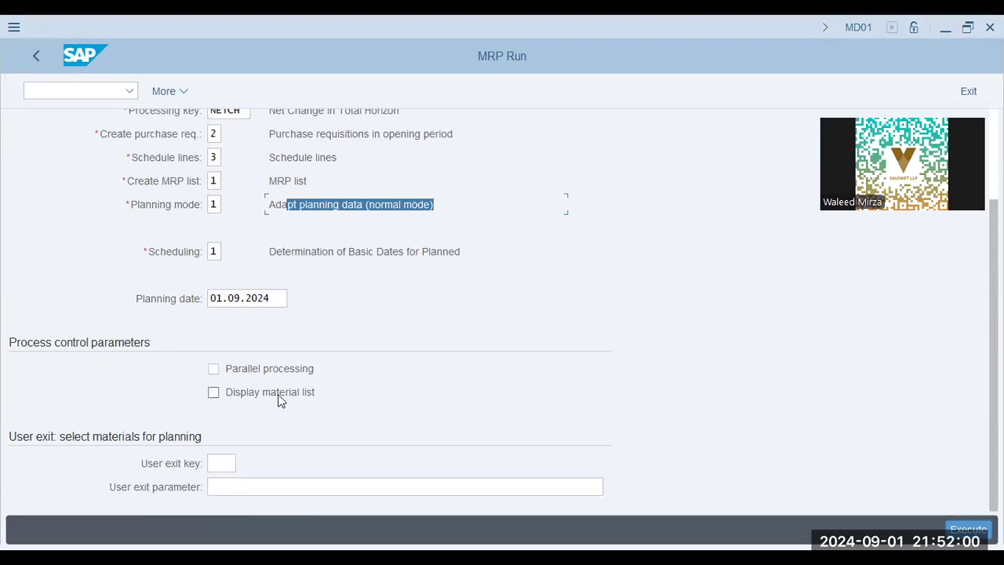
click(85, 93)
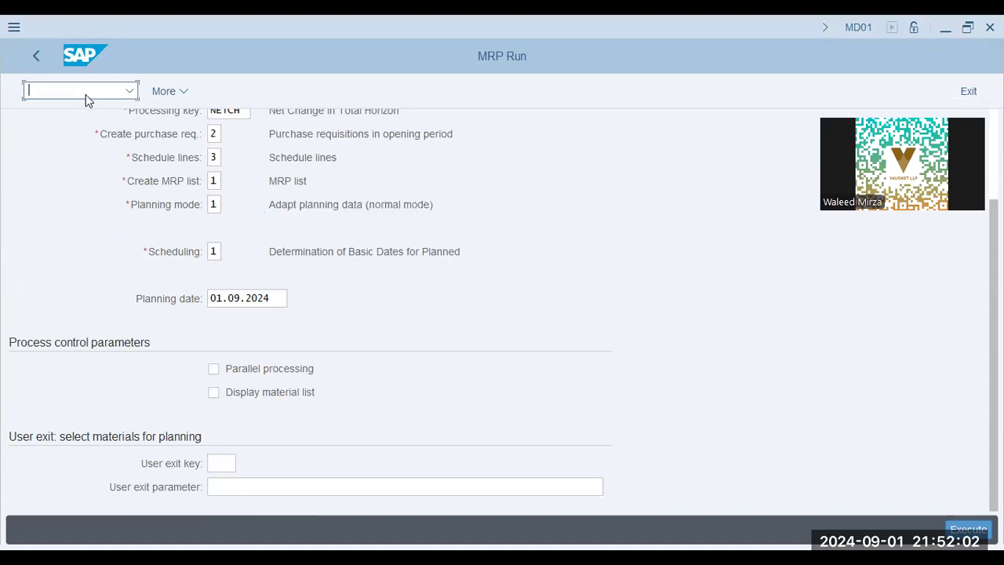
scroll(57, 174, up, 2)
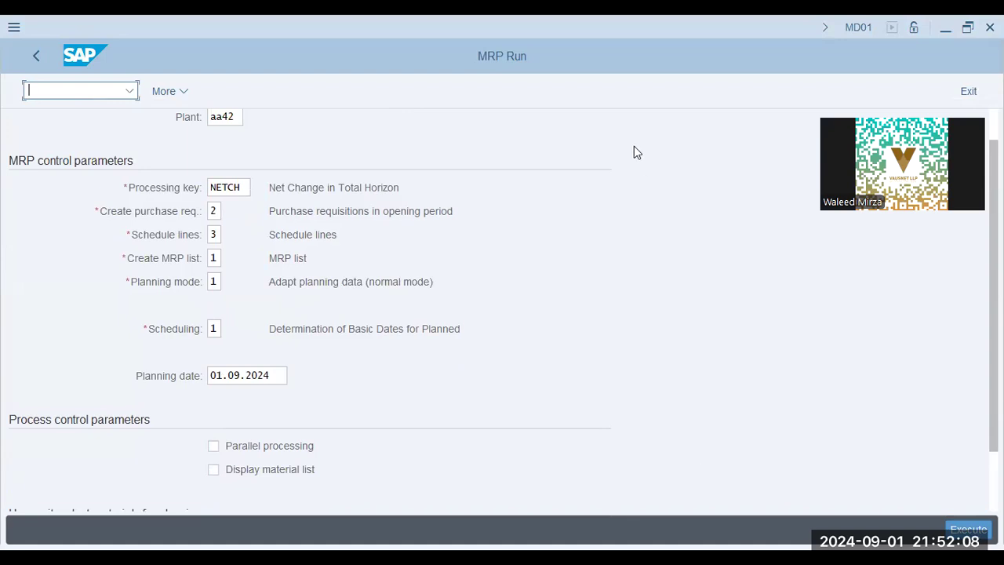
Step: Check the MRP Run reference slide, then run /n mdbt for total planning variants
key(alt+Tab)
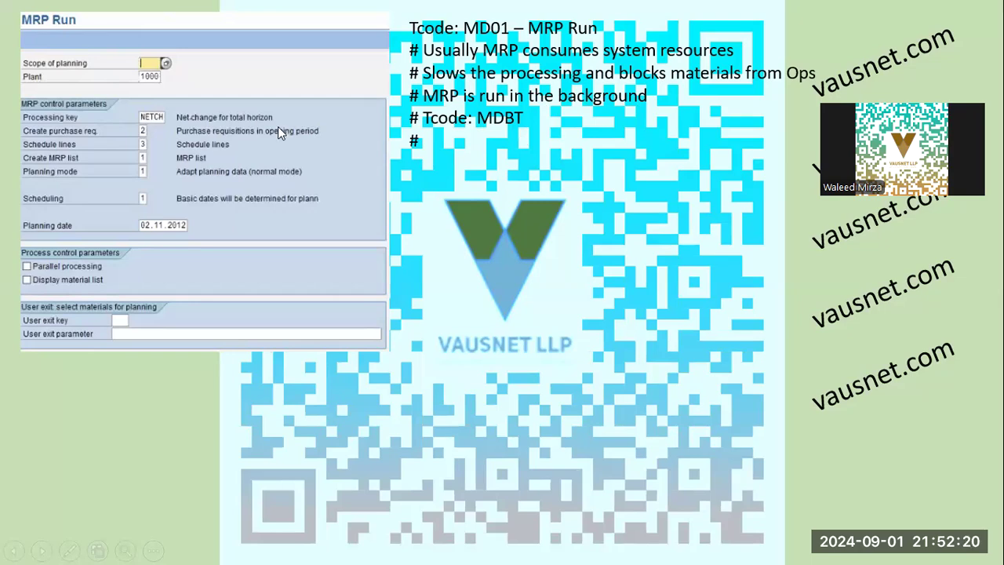
key(alt+Tab)
text(/n mdbt)
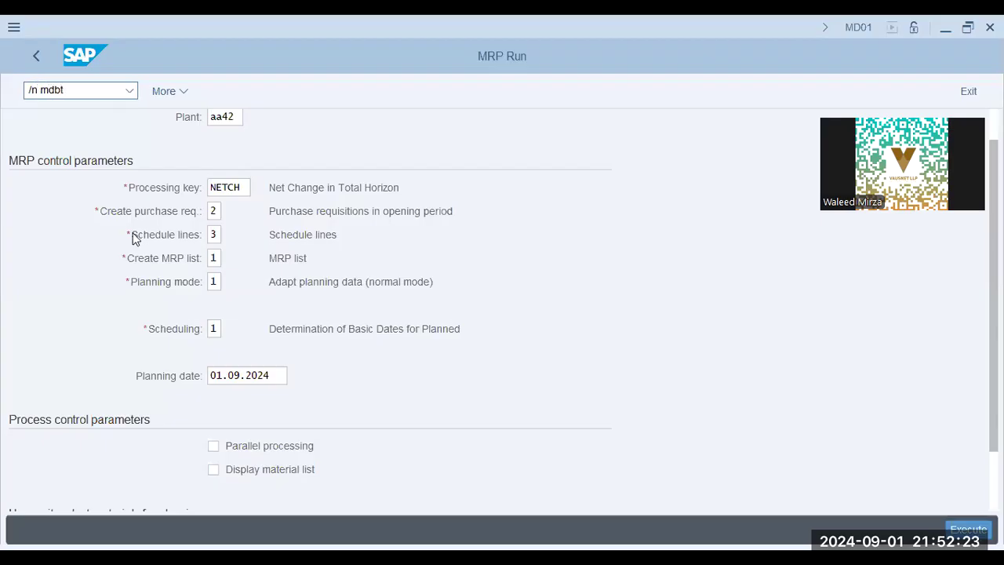
key(Return)
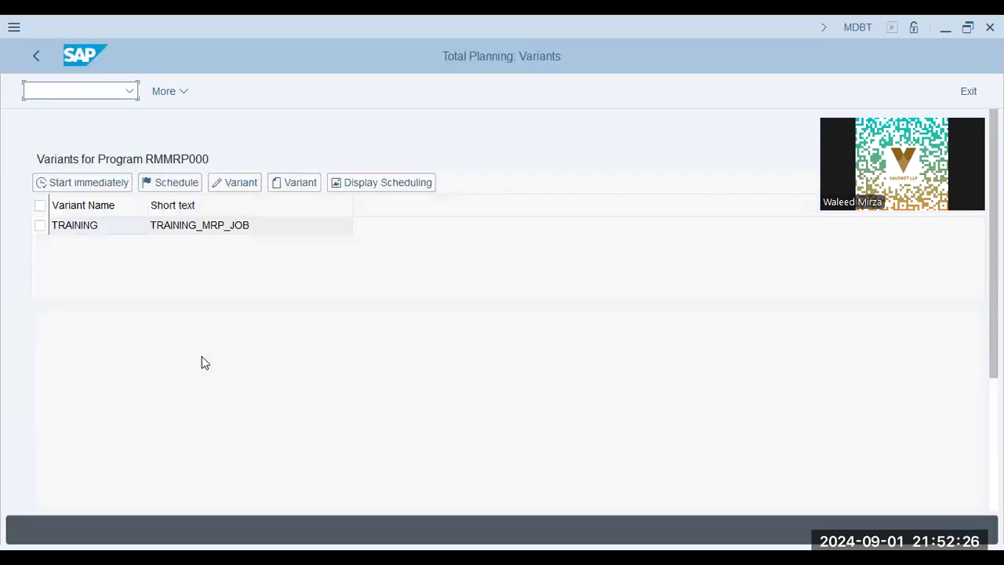
Step: Select the TRAINING variant and start creating a new variant
click(231, 227)
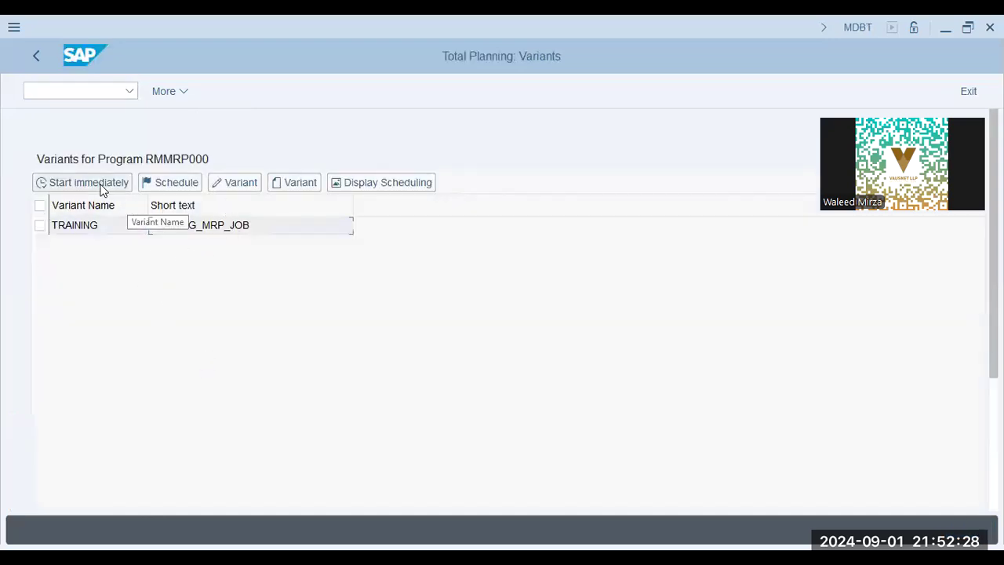
click(39, 226)
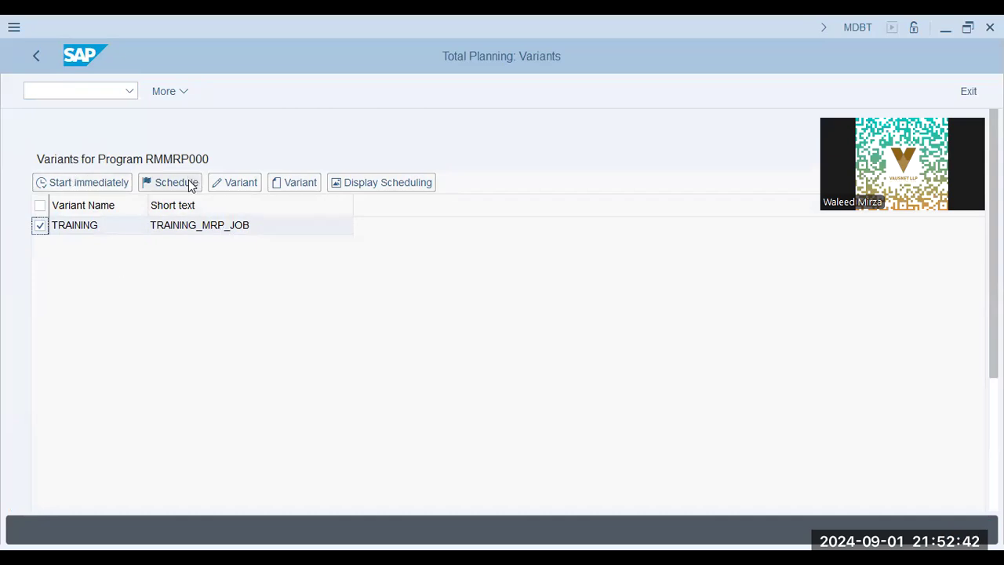
click(292, 184)
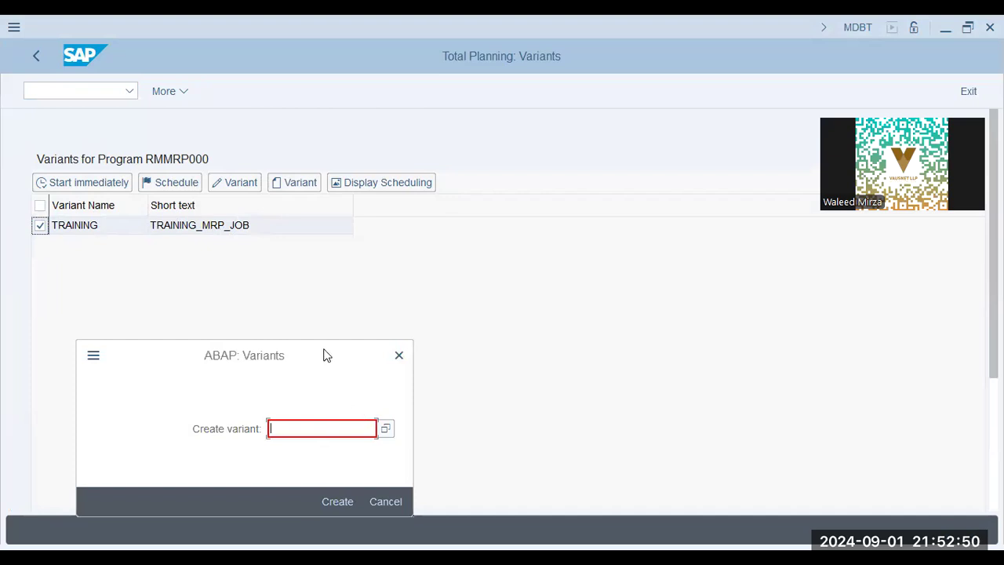
Step: Name the new variant MRPAA42, then cancel the screen assignment dialog
text(MRPAA$)
key(BackSpace)
text(42)
key(Return)
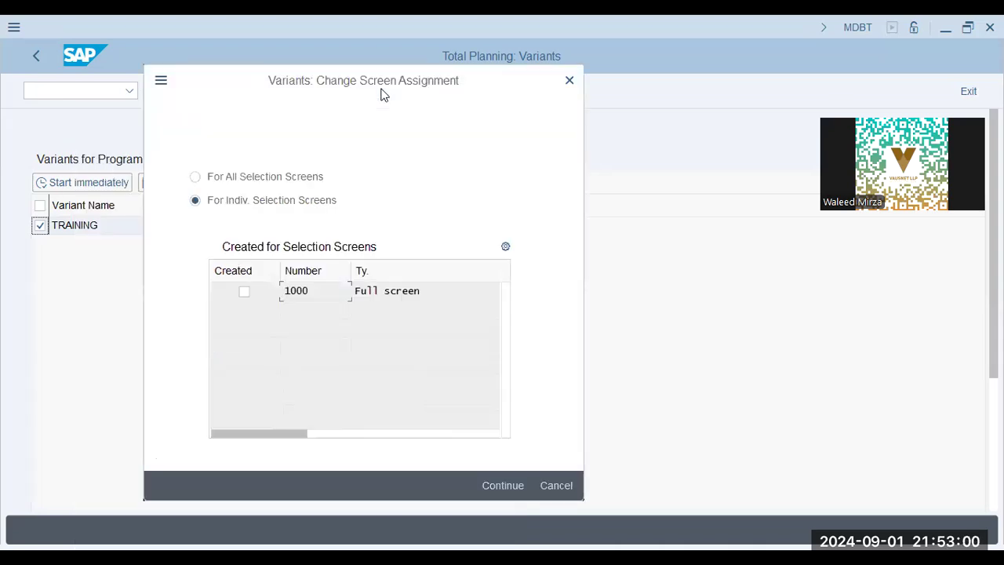
click(563, 485)
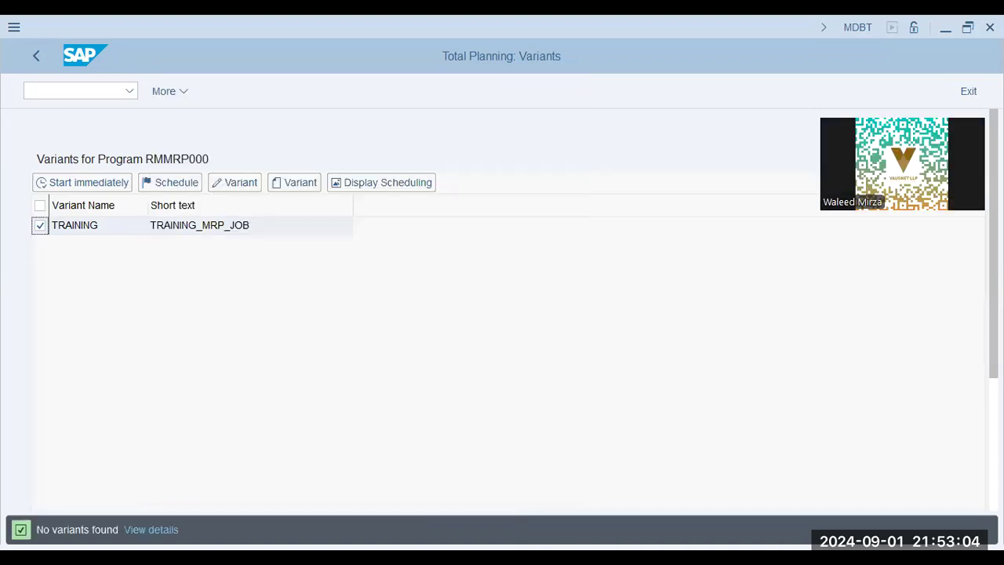
key(alt+Tab)
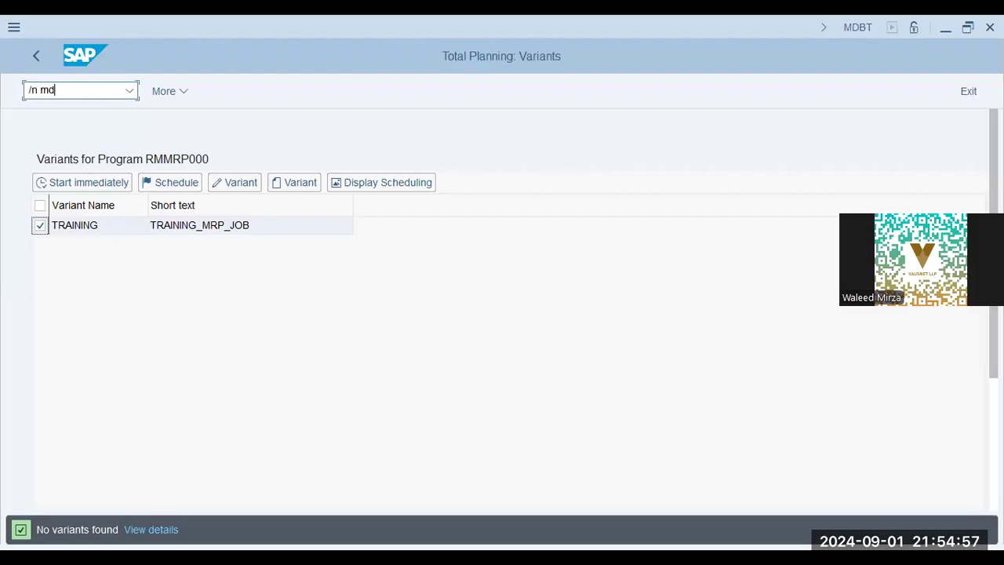
Step: Reopen MD01 and inspect the NETCH processing key and its description
key(Return)
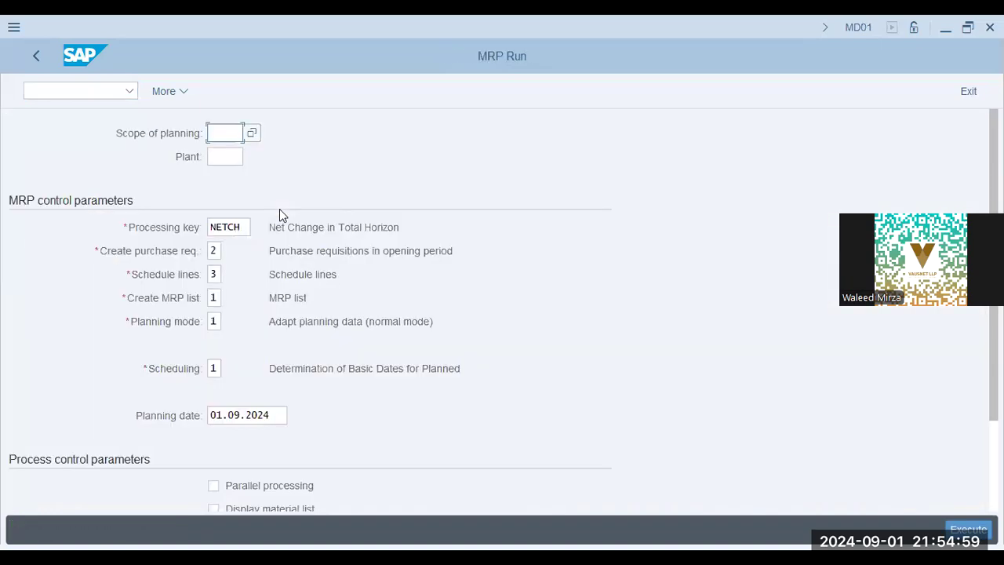
double_click(244, 226)
click(267, 229)
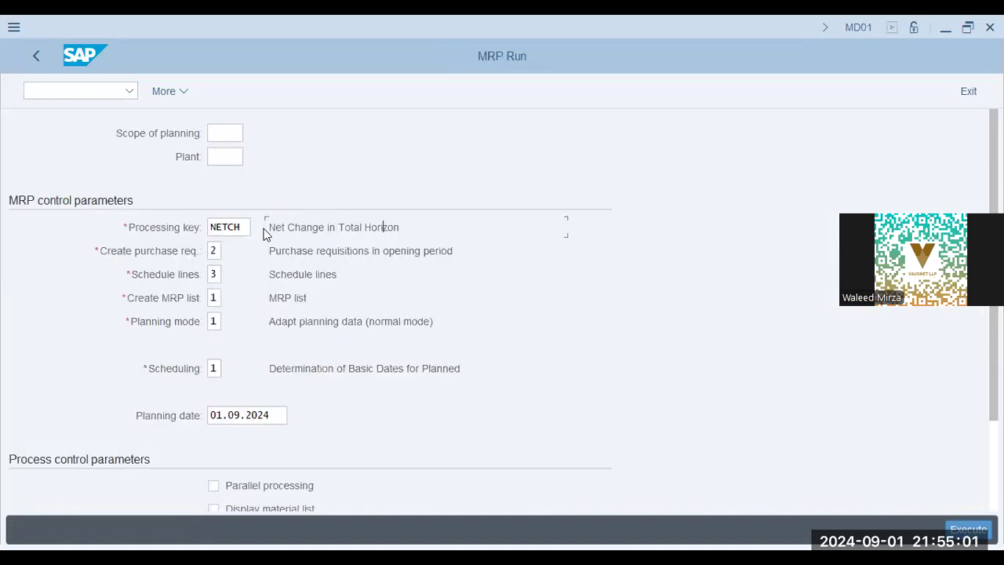
click(533, 213)
Step: List the MRP processing keys NETCH and NEUPL and pick NEUPL
key(F4)
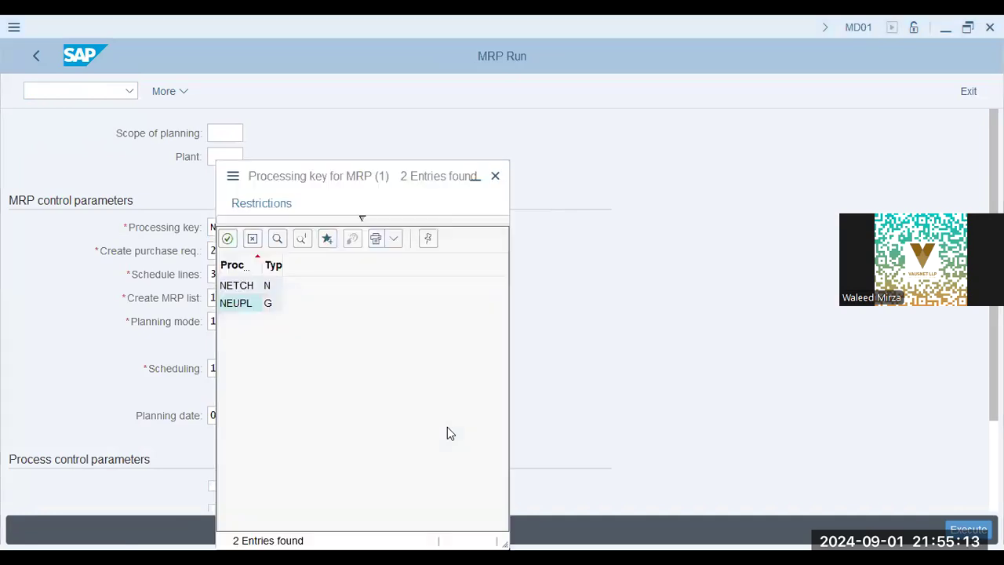
click(233, 308)
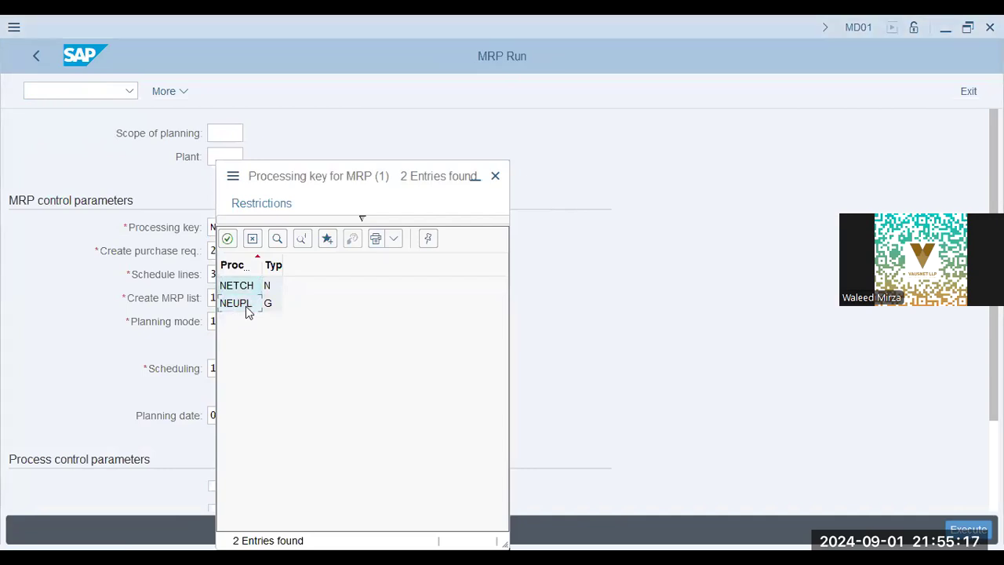
Step: Apply NEUPL (Regenerative Planning) as the processing key and validate the parameters
click(245, 306)
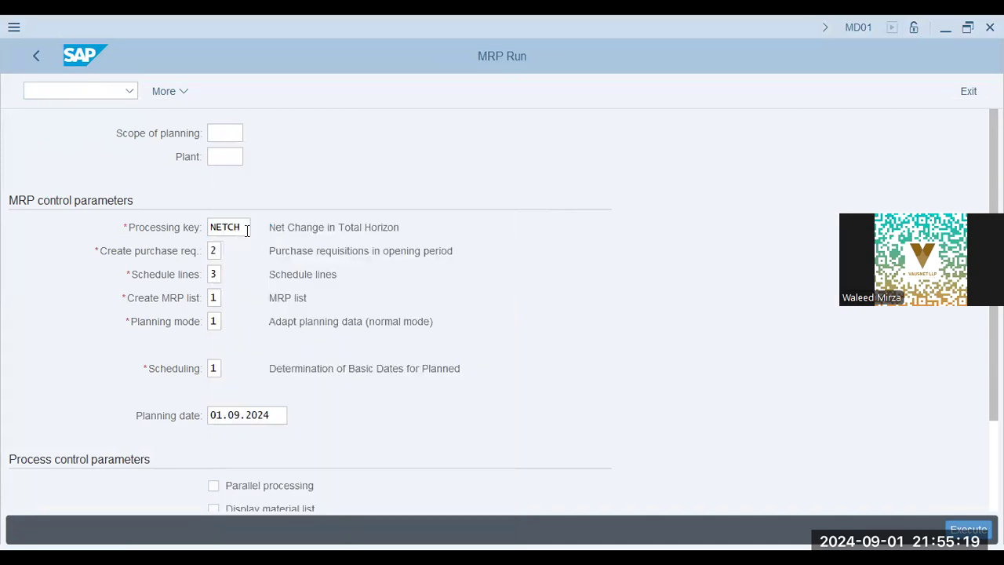
key(Return)
click(332, 238)
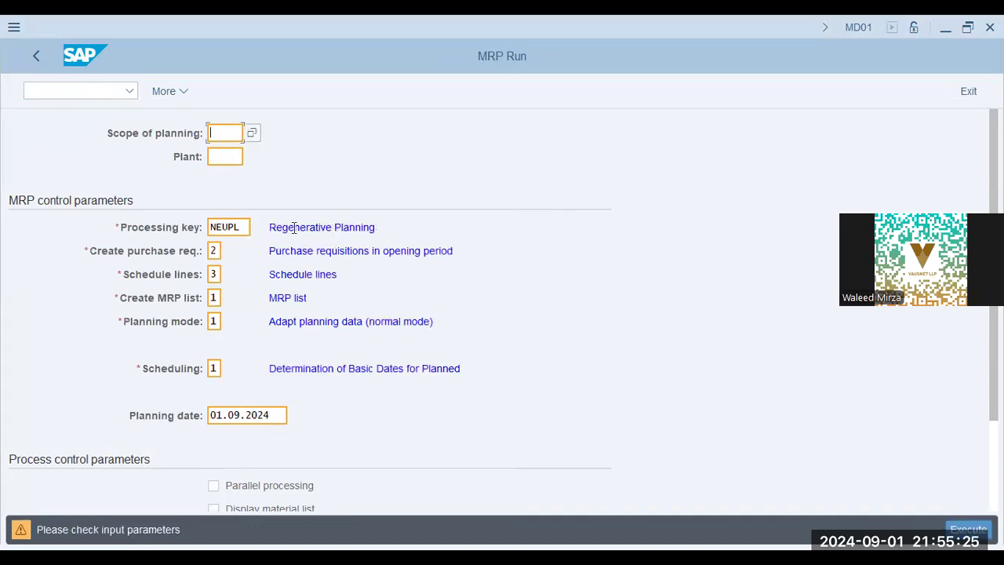
drag(294, 227, 452, 227)
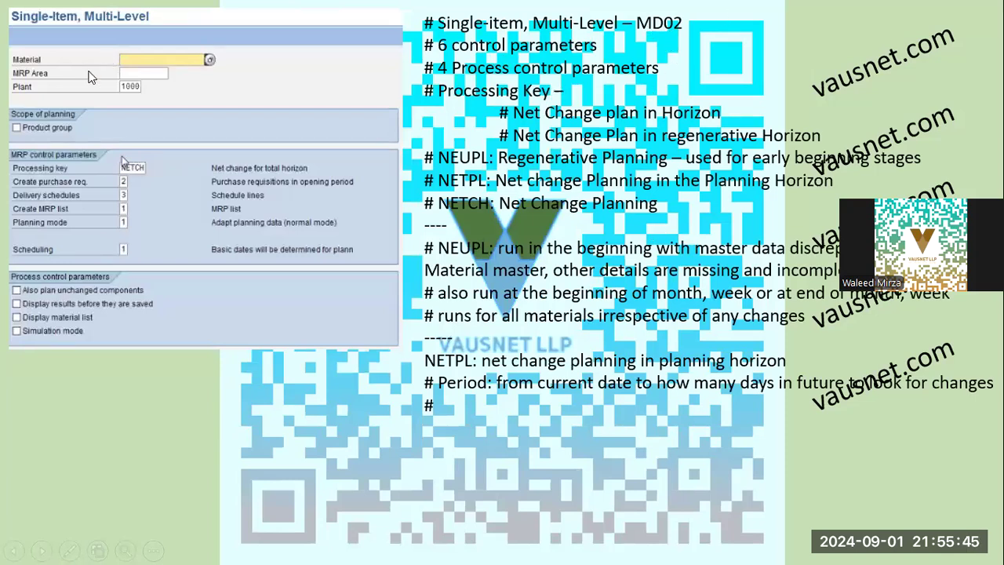
Step: Back in SAP, start transaction /n md02 for Single-Item, Multi-Level planning
key(alt+Tab)
text(/n md01)
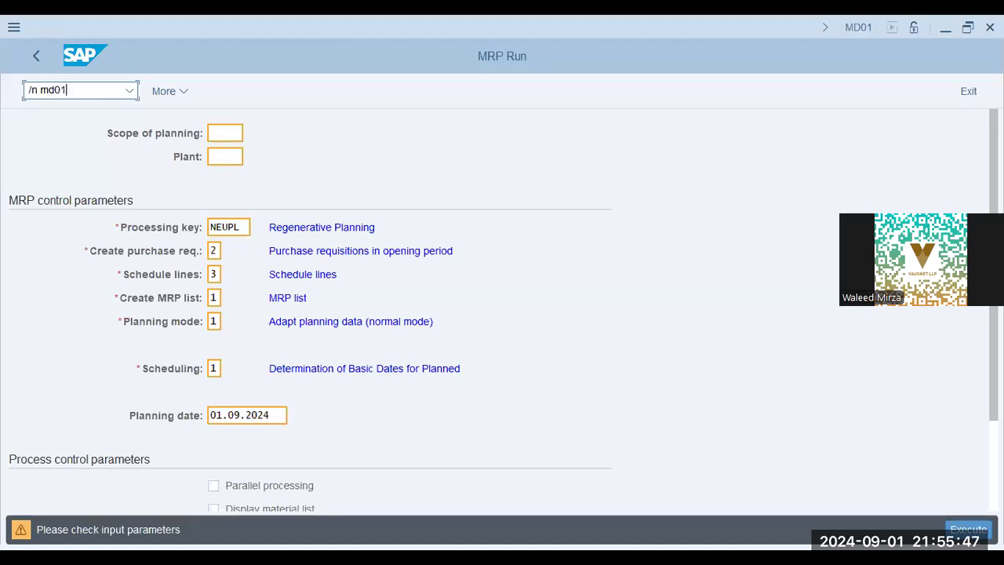
key(BackSpace)
text(2)
key(Return)
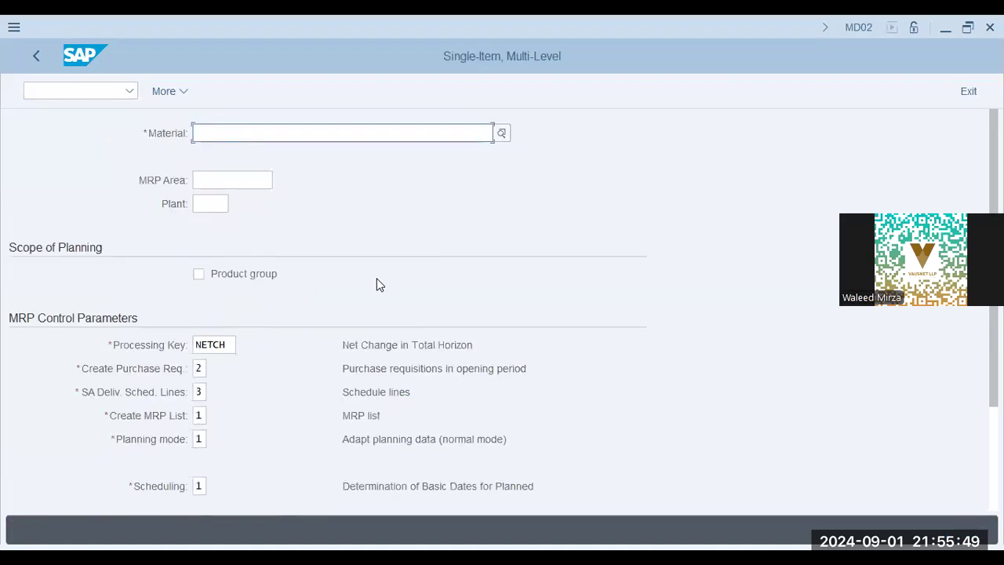
Step: Step through the empty Material, MRP Area and Plant fields on the MD02 screen
click(235, 139)
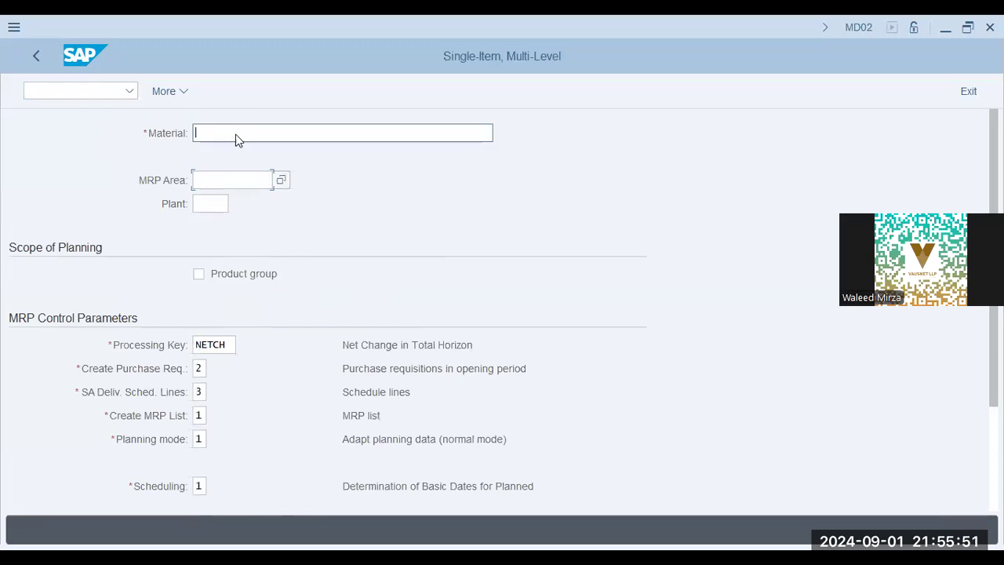
click(242, 179)
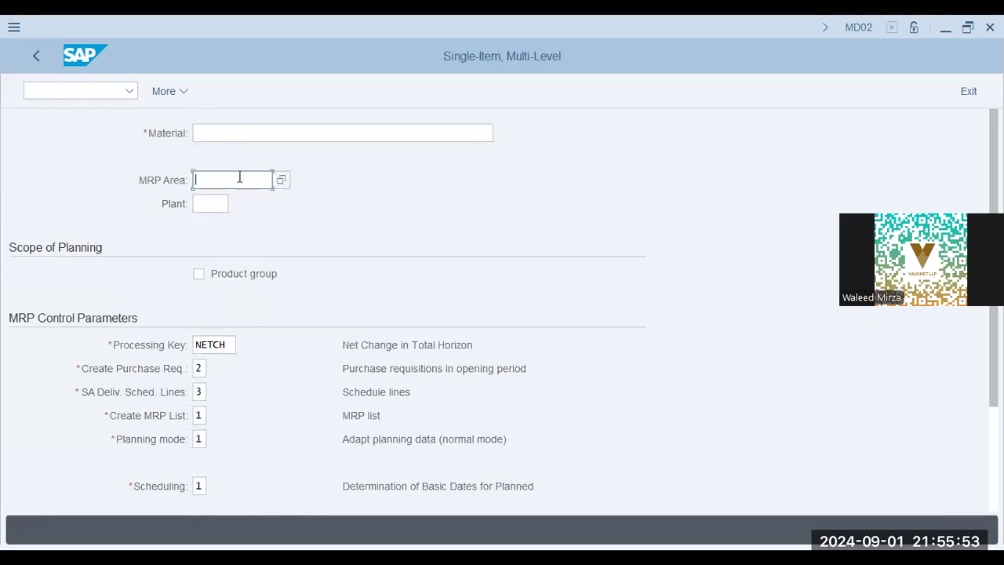
click(209, 204)
scroll(375, 352, down, 1)
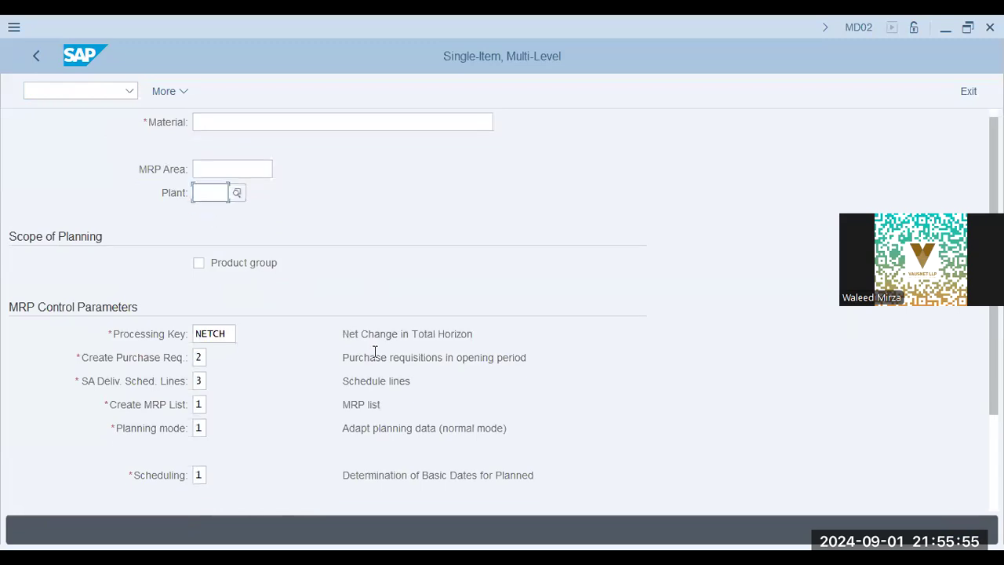
scroll(375, 352, down, 2)
drag(386, 204, 524, 204)
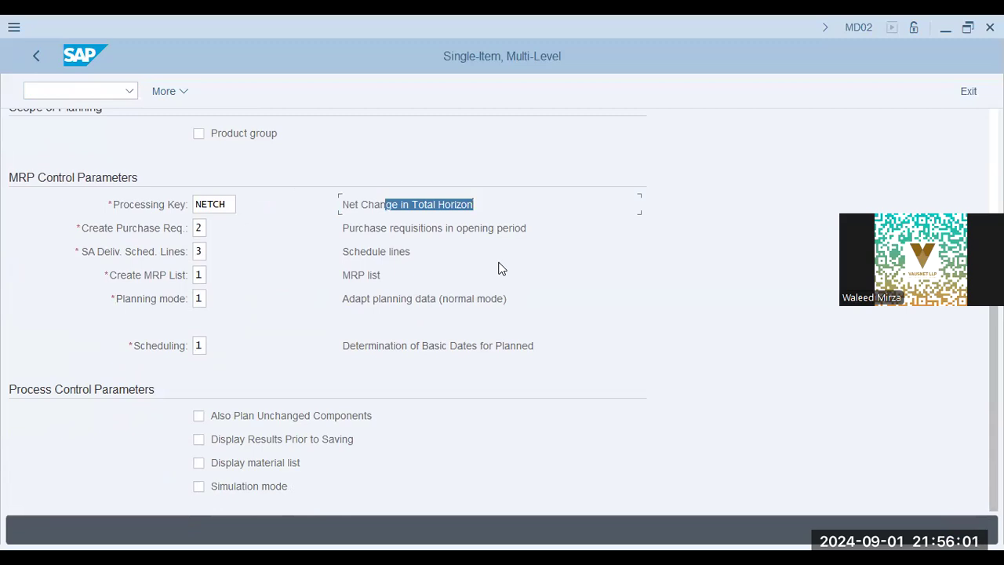
Step: Review the NETCH processing key, purchase requisitions and basic dates scheduling descriptions
click(399, 227)
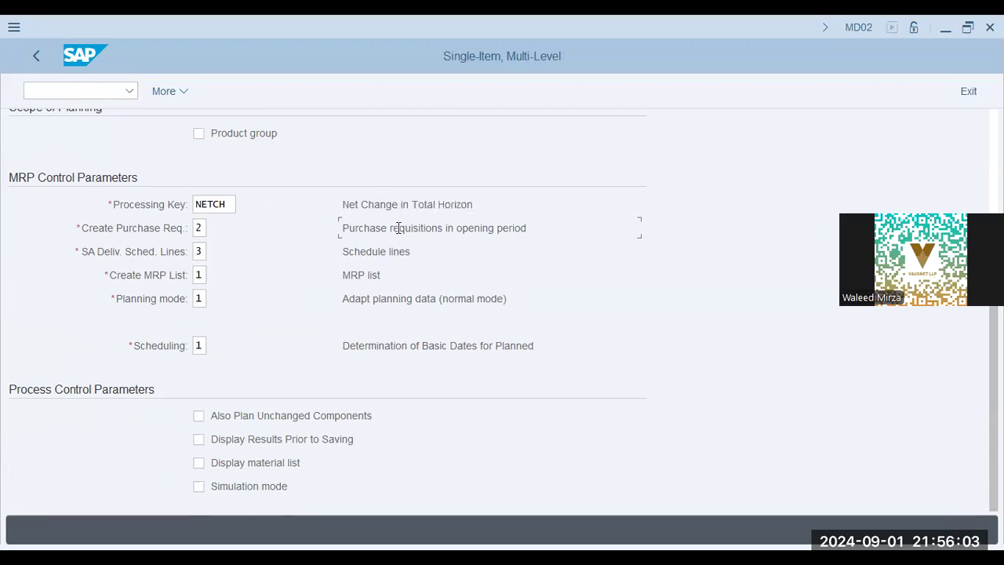
drag(401, 204, 529, 207)
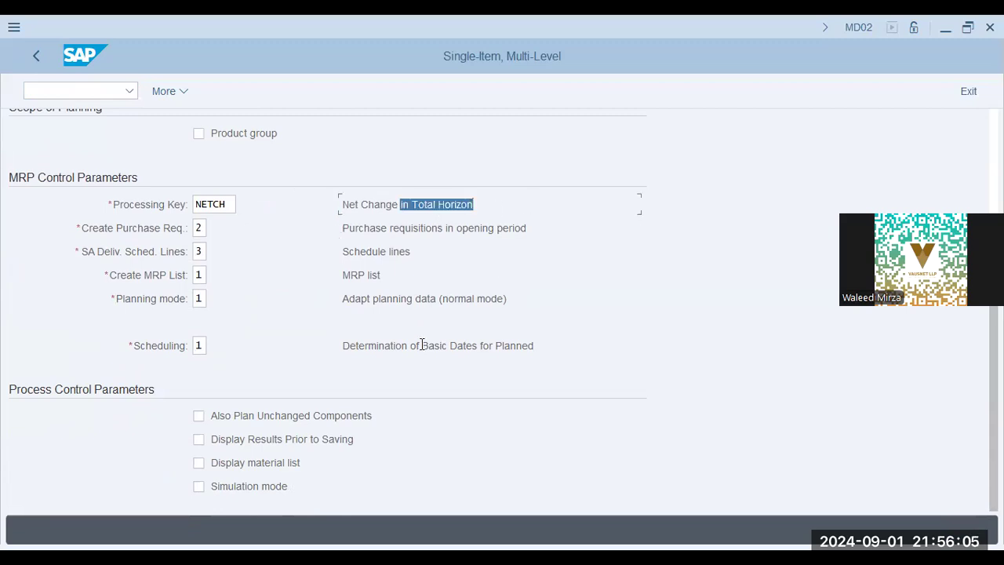
scroll(421, 343, up, 2)
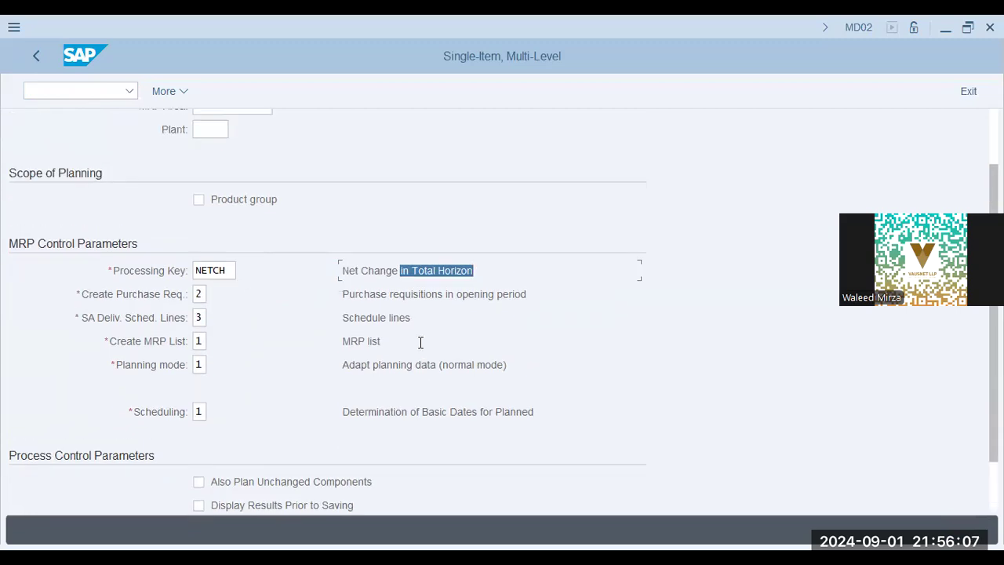
scroll(422, 342, down, 2)
click(421, 345)
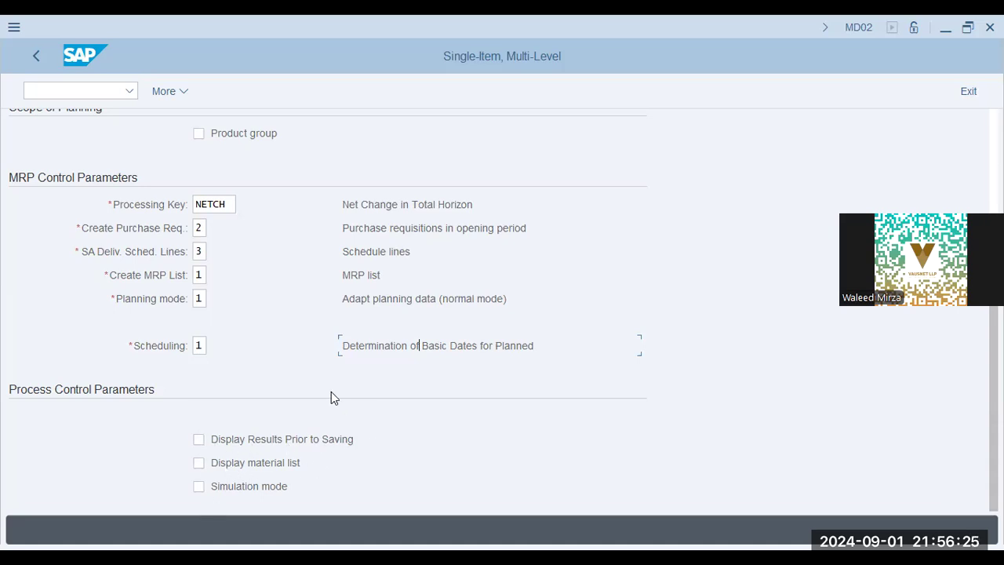
scroll(373, 372, up, 4)
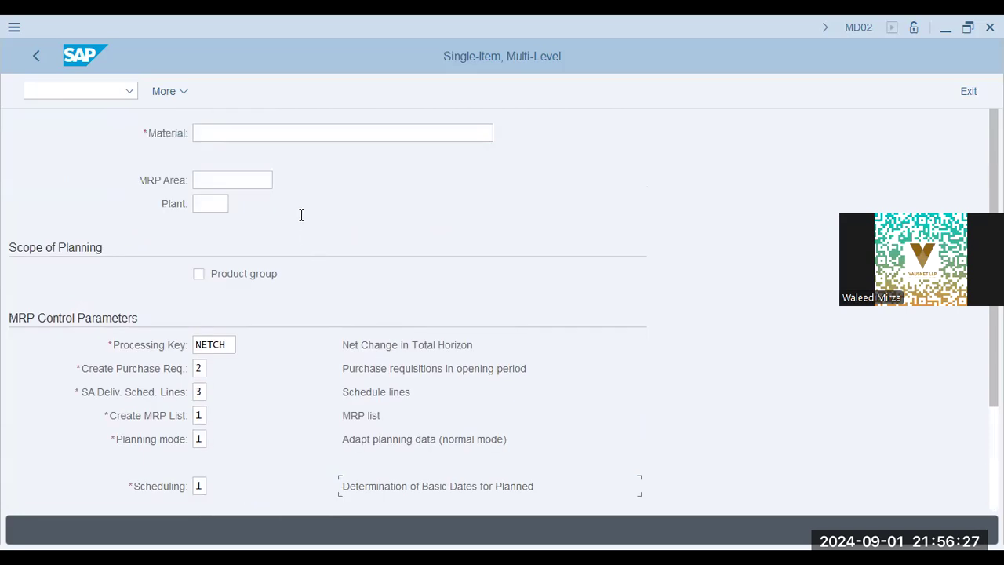
click(233, 182)
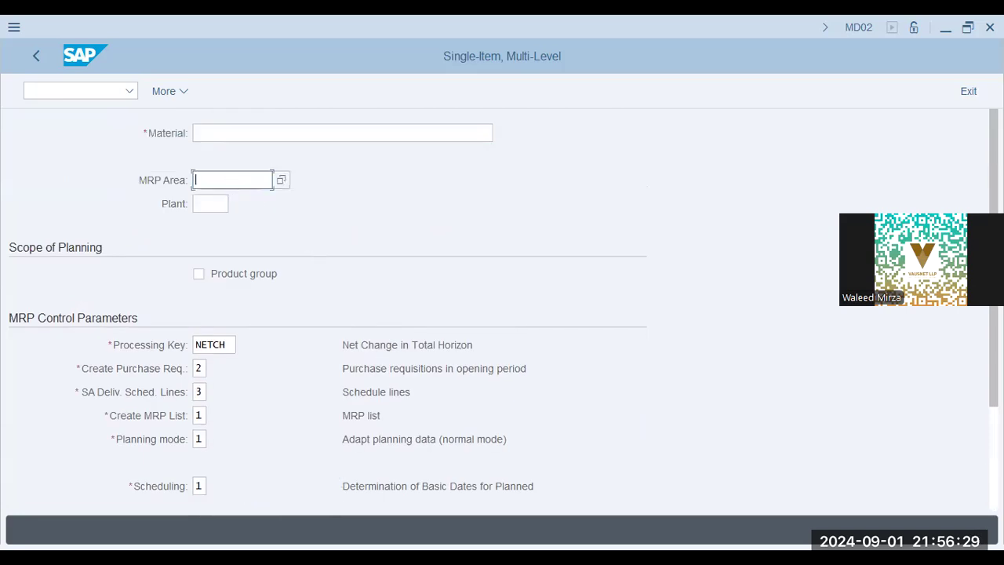
Step: Advance the slideshow to the OPPR MRP Group level planning horizon slide
key(alt+Tab)
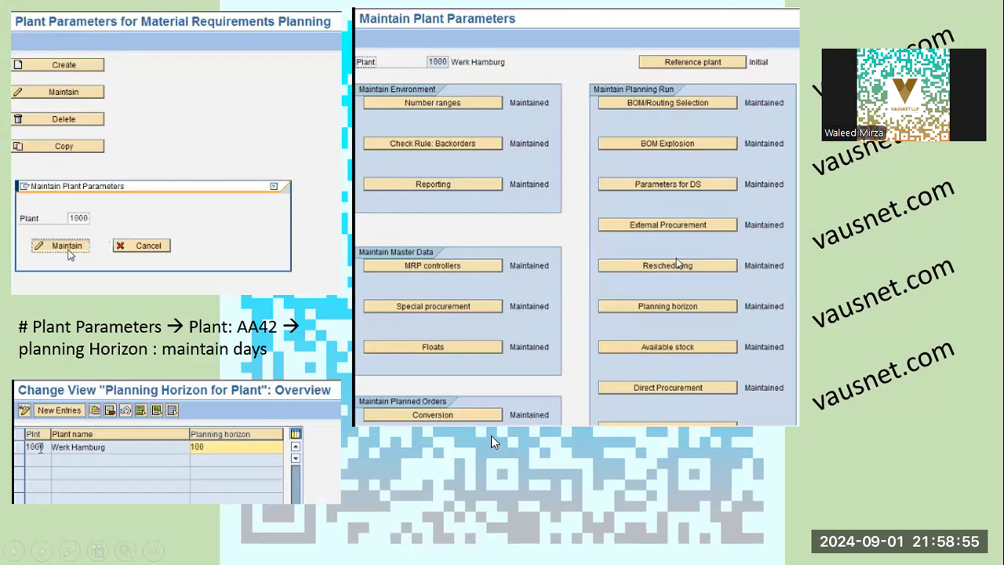
key(Right)
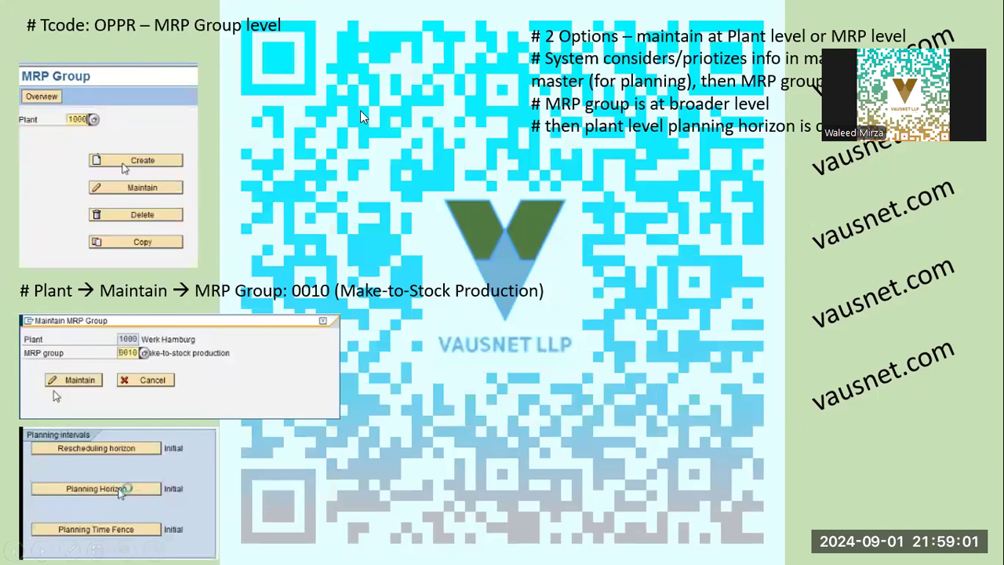
Step: Run OPPR and submit new MRP group AA42, 'MRP Group-A', for plant AA42
key(alt+Tab)
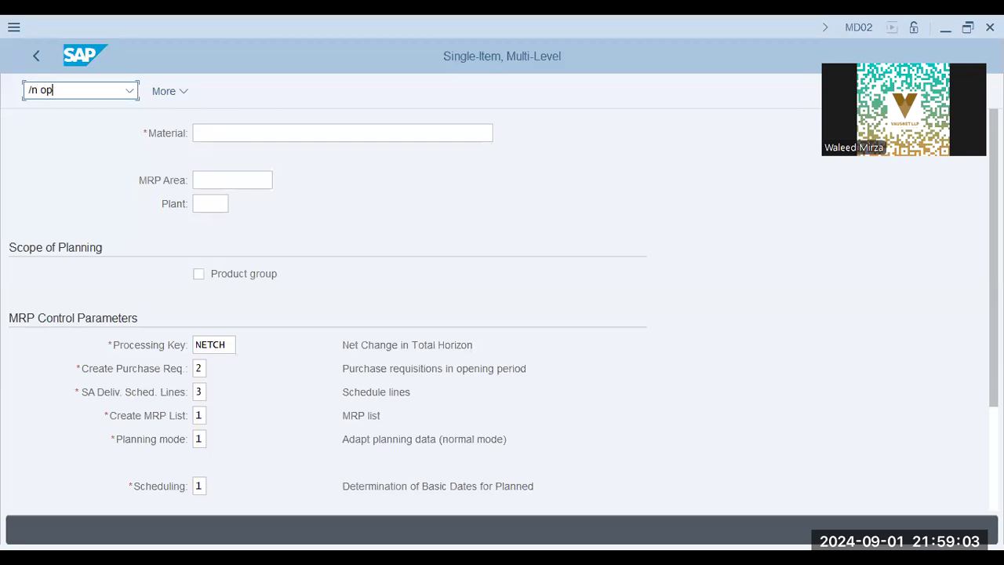
text(oppr)
key(Return)
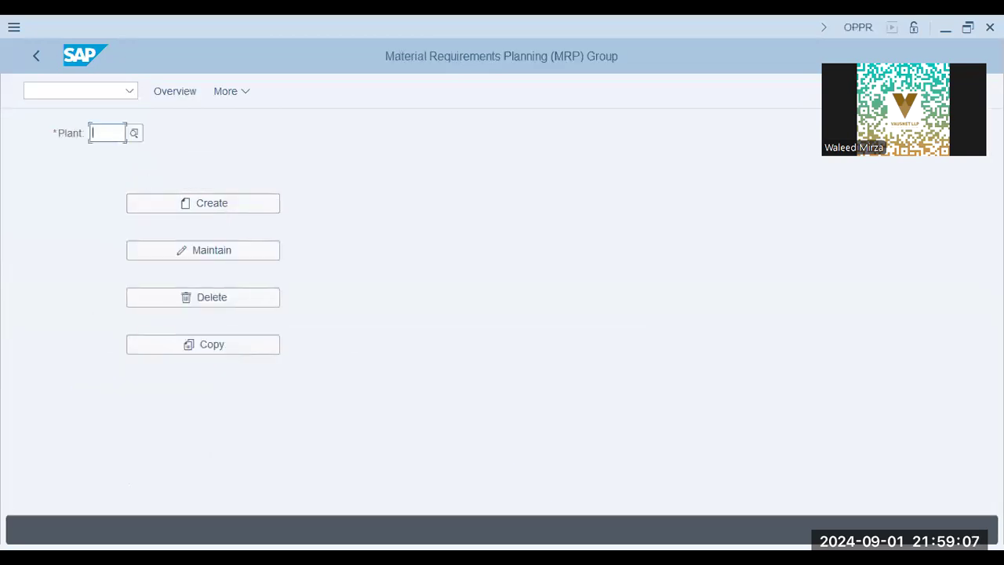
click(184, 196)
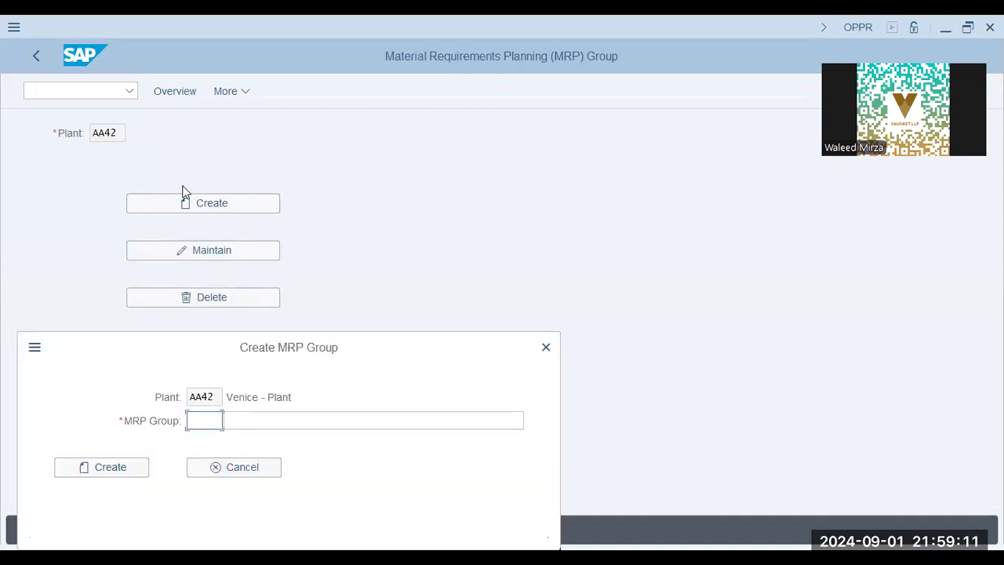
text(aa42)
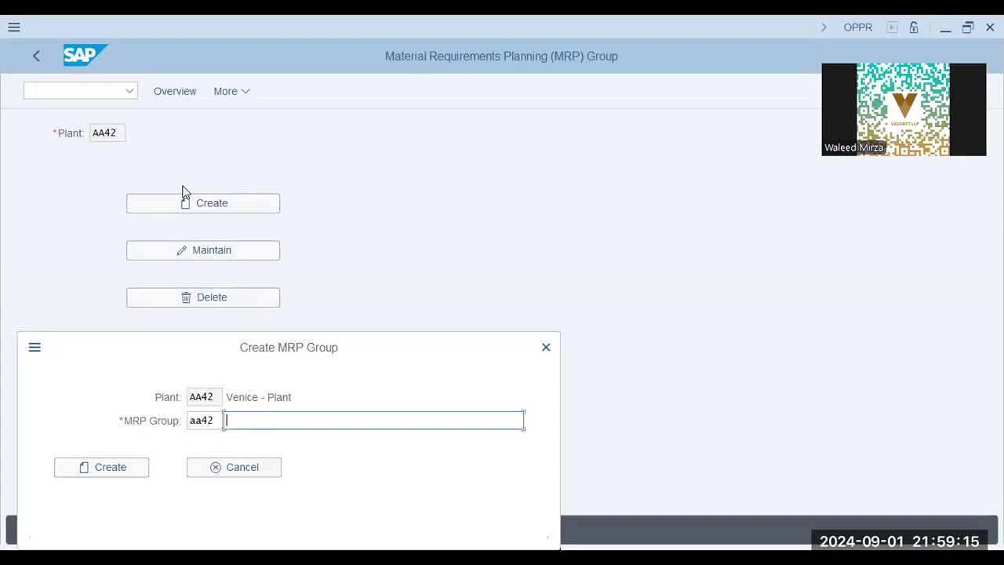
text(MRP Grou)
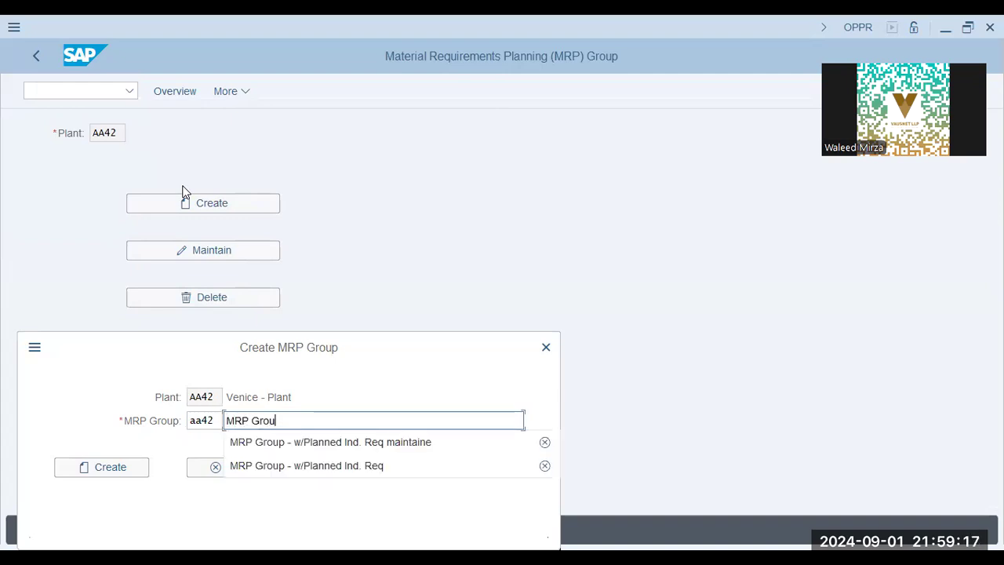
text(p-)
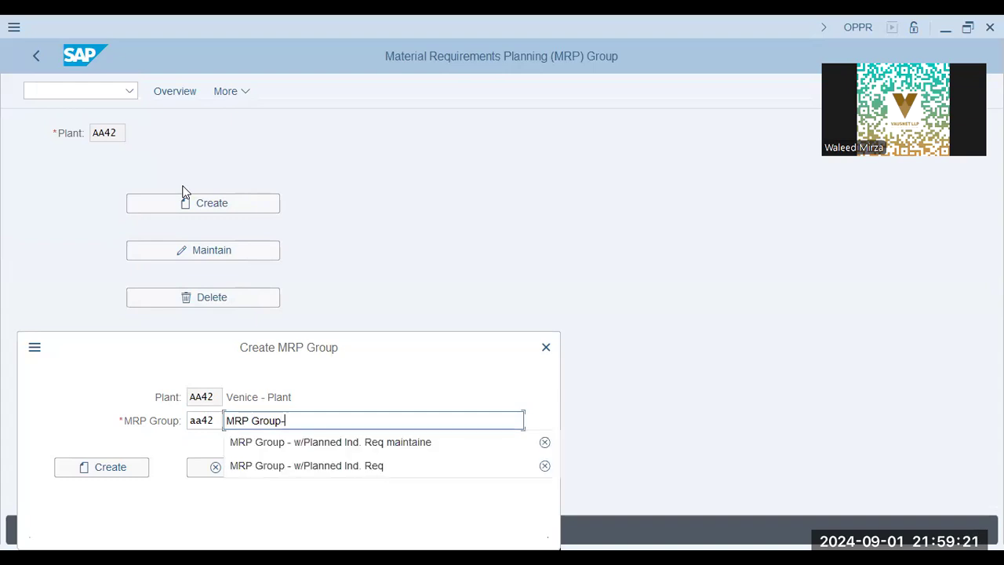
text(A)
key(Tab)
key(Return)
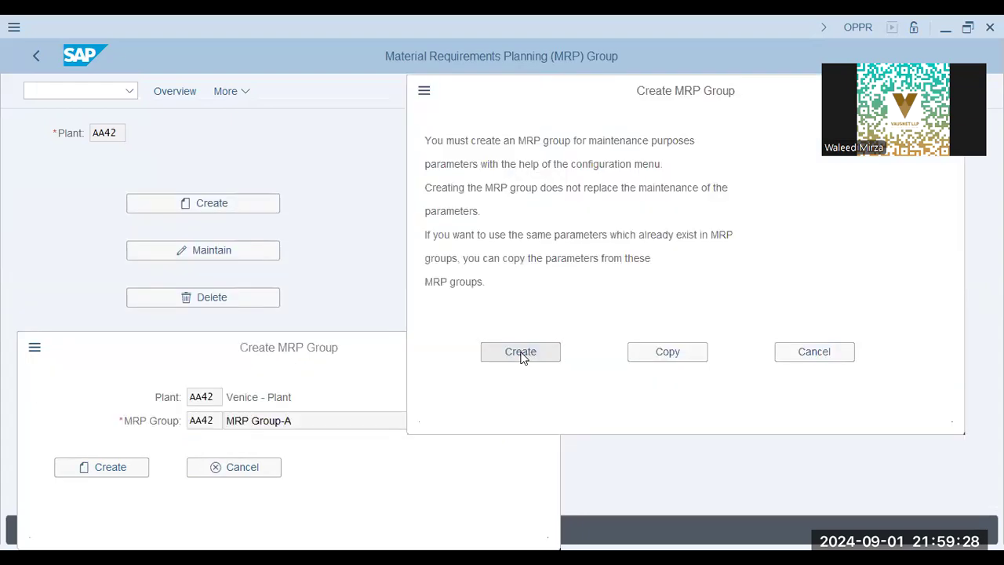
Step: Confirm creating MRP group AA42 and list own customizing requests
click(521, 353)
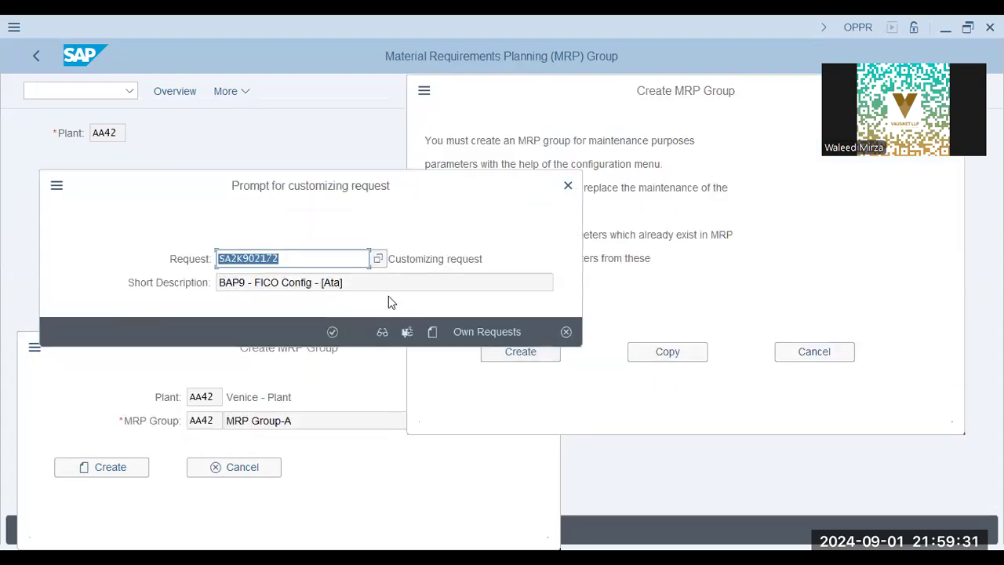
click(480, 333)
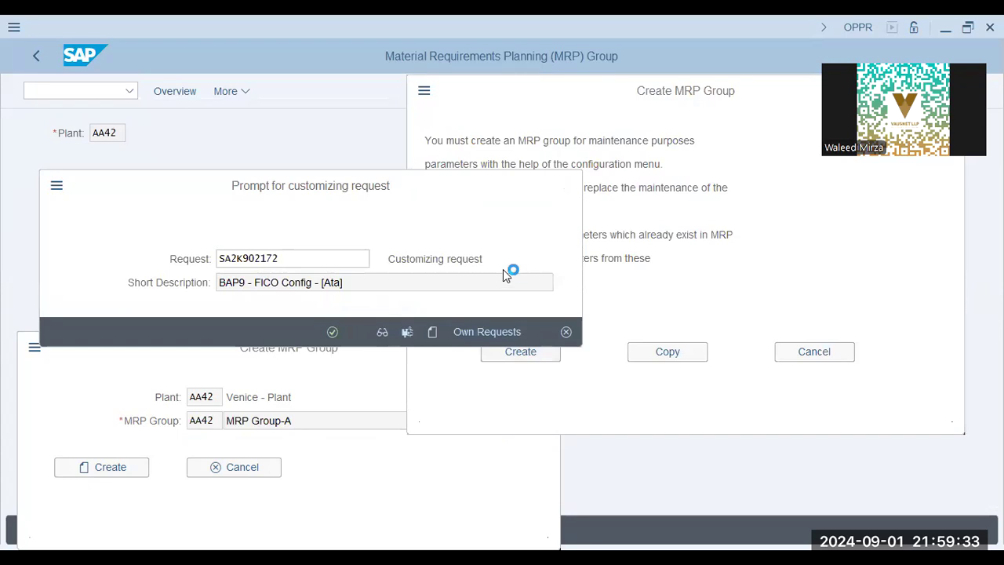
click(392, 307)
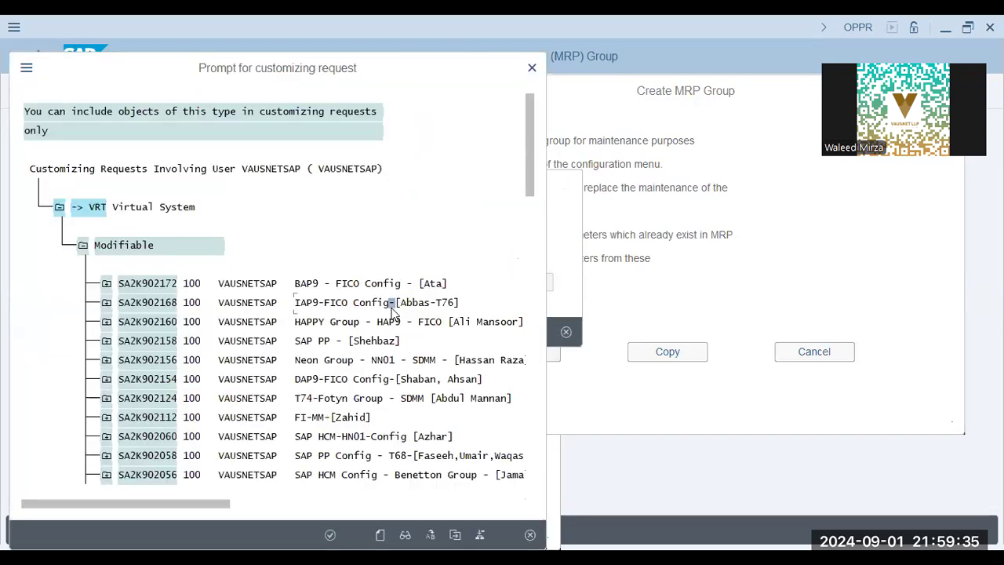
double_click(394, 306)
Step: Search the requests for 'pp' and assign the SAP PP Config T68 customizing request
key(ctrl+f)
text(pp)
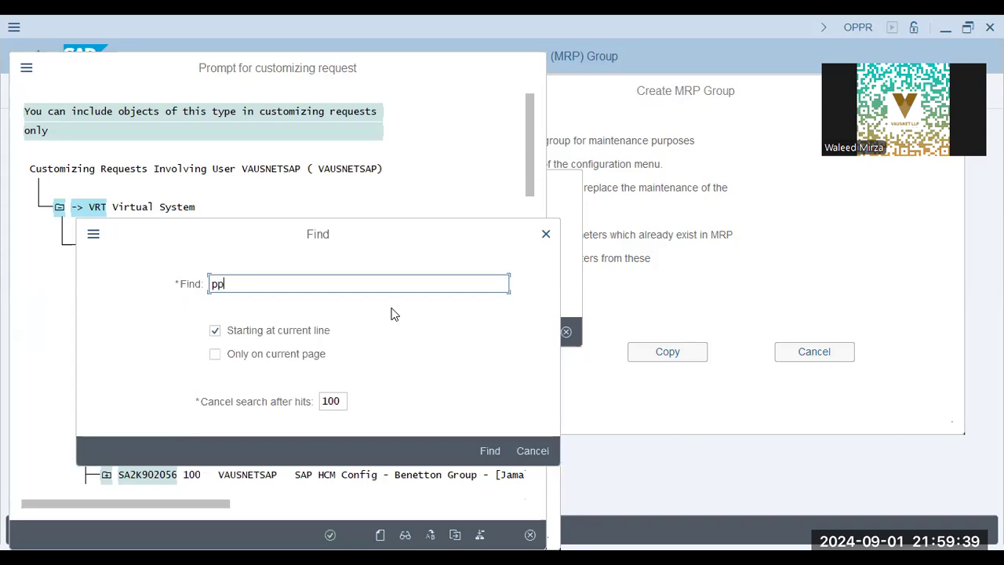
key(Return)
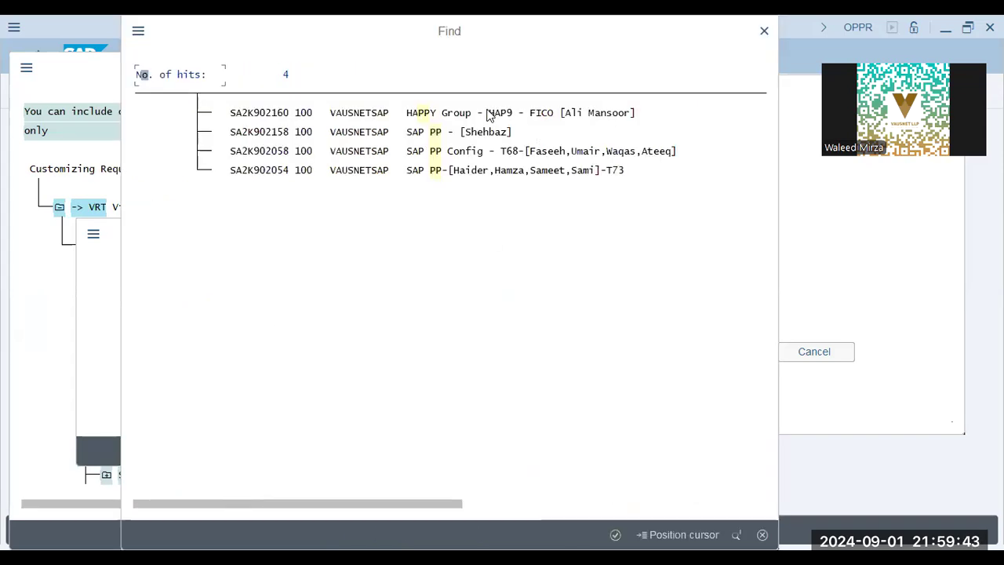
click(503, 154)
double_click(558, 151)
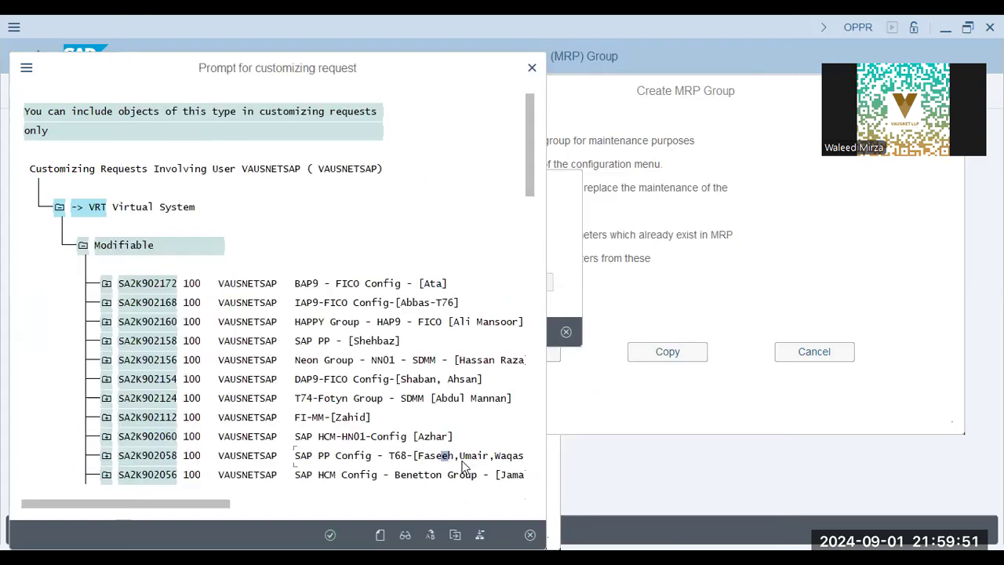
click(438, 457)
double_click(441, 455)
click(333, 332)
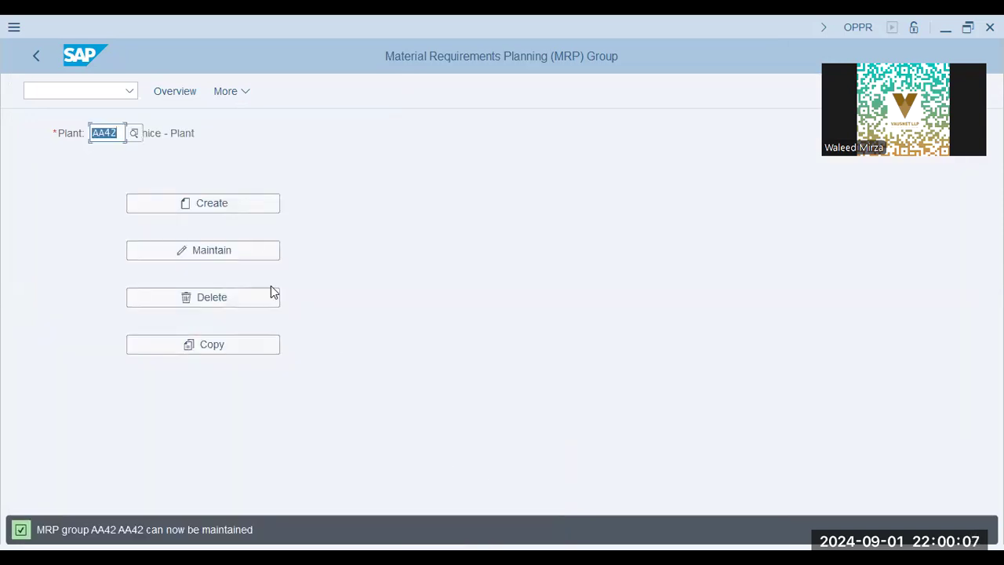
Step: Maintain MRP group AA42 and check its empty rescheduling horizon forward and displacement tolerance values
key(F6)
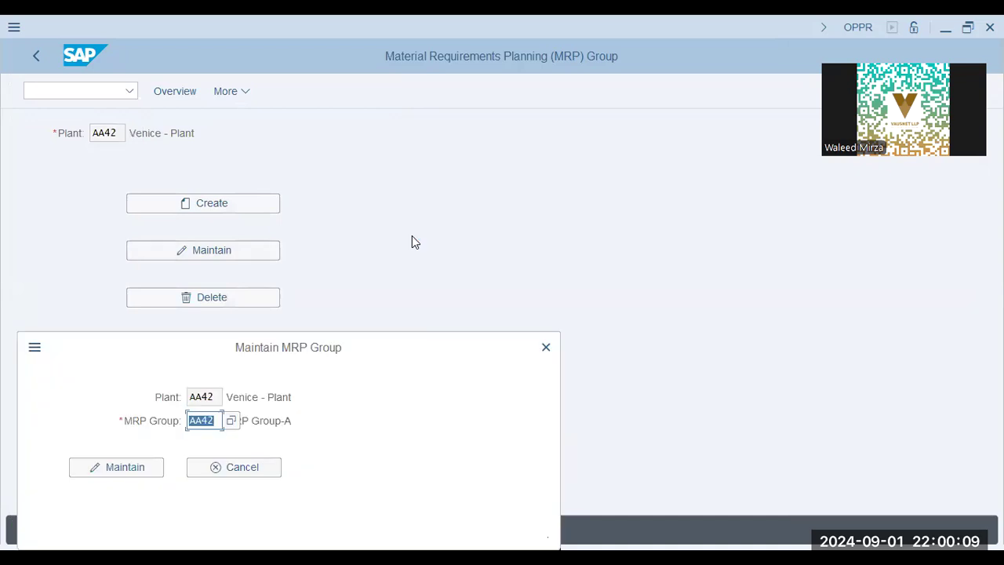
click(92, 471)
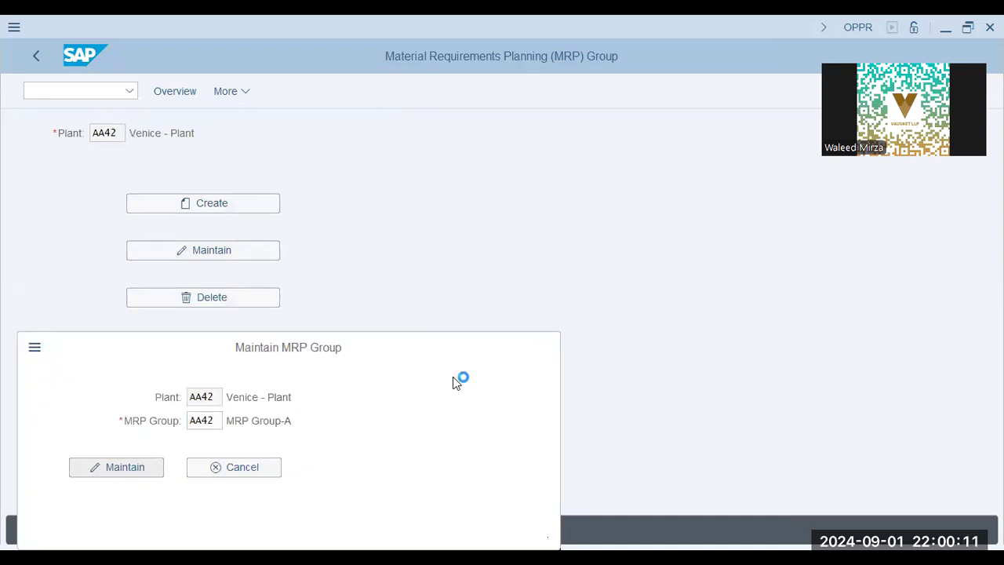
scroll(697, 287, down, 1)
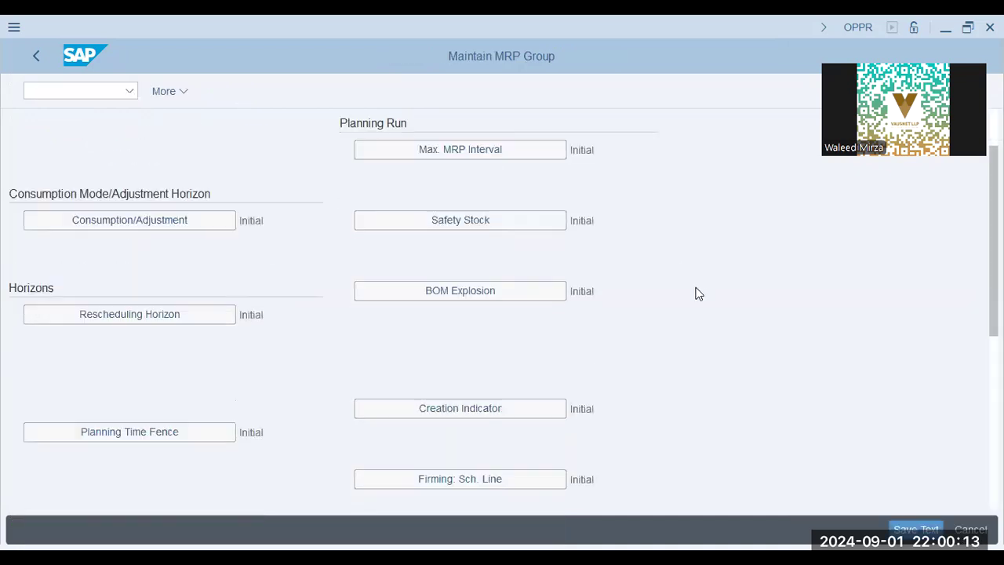
scroll(696, 292, down, 1)
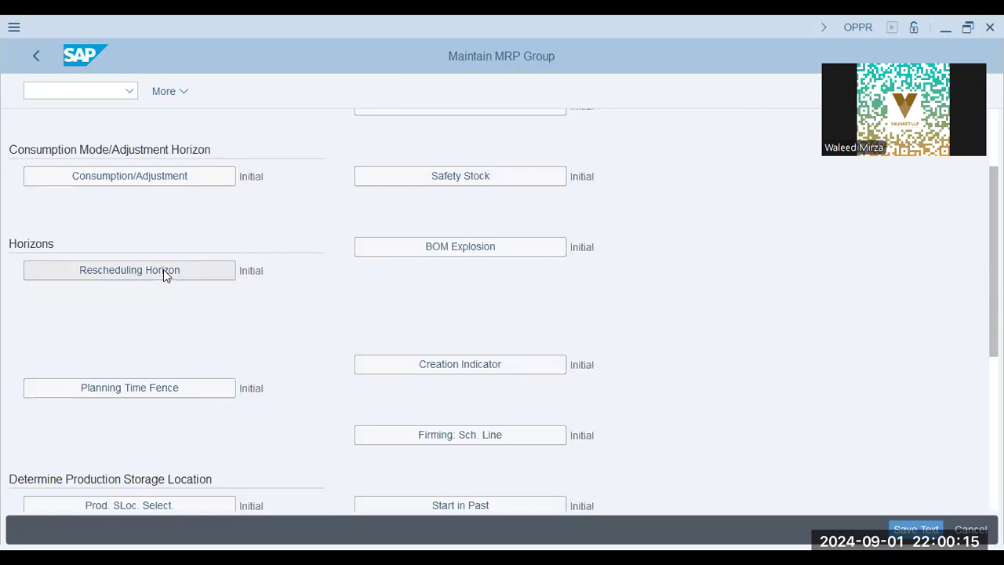
click(163, 269)
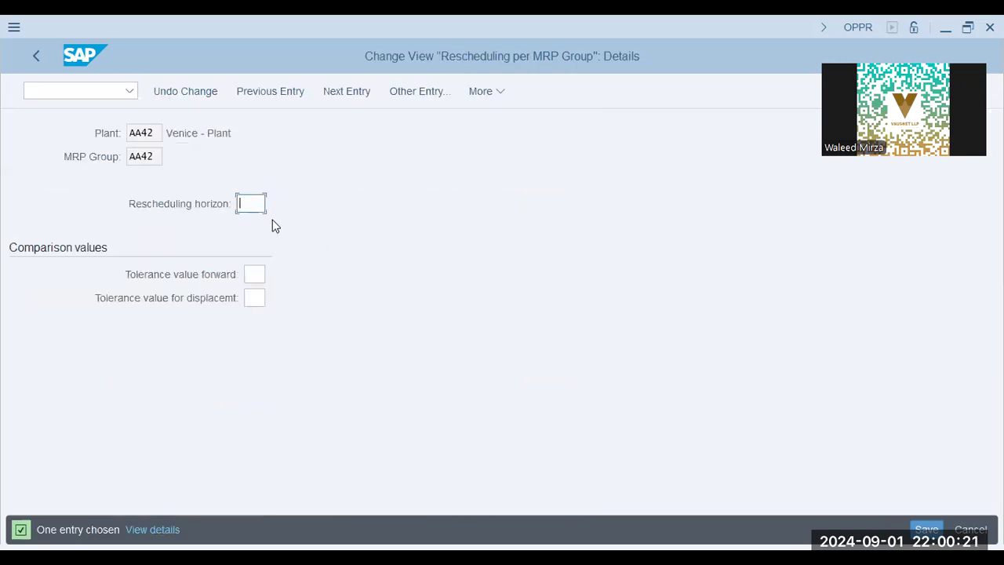
click(264, 274)
click(262, 298)
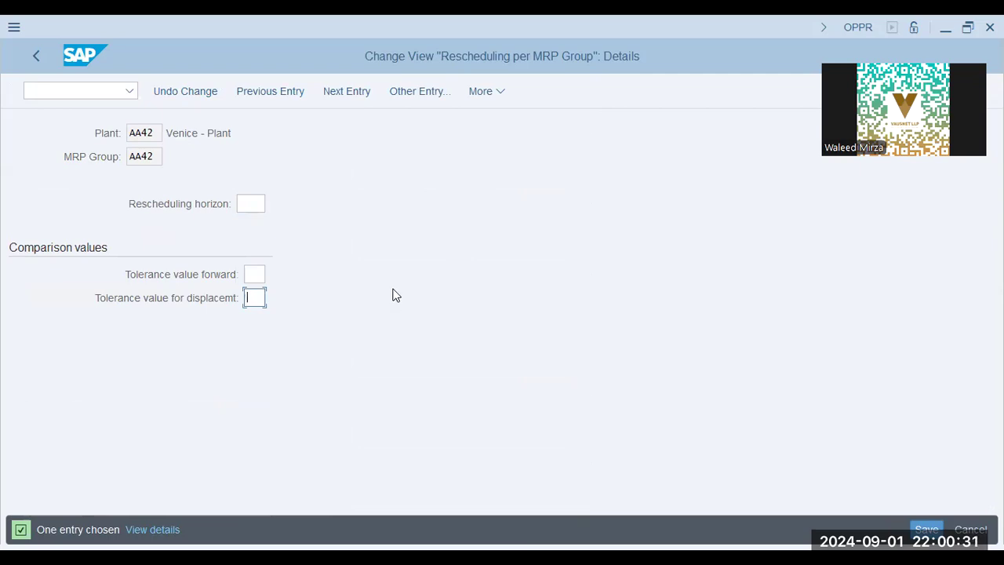
Step: Go back twice to the MRP group settings, then end the slideshow
click(36, 54)
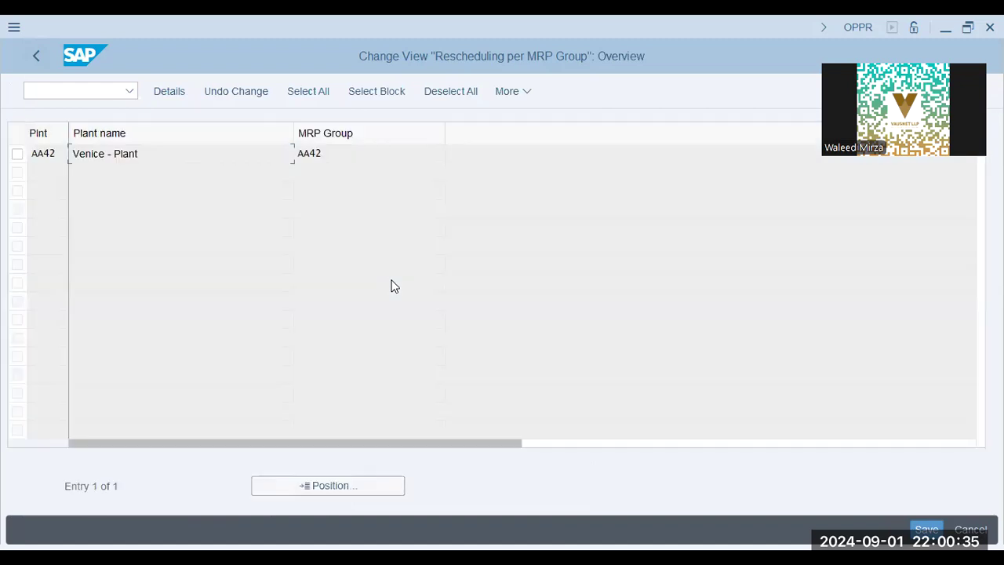
click(36, 56)
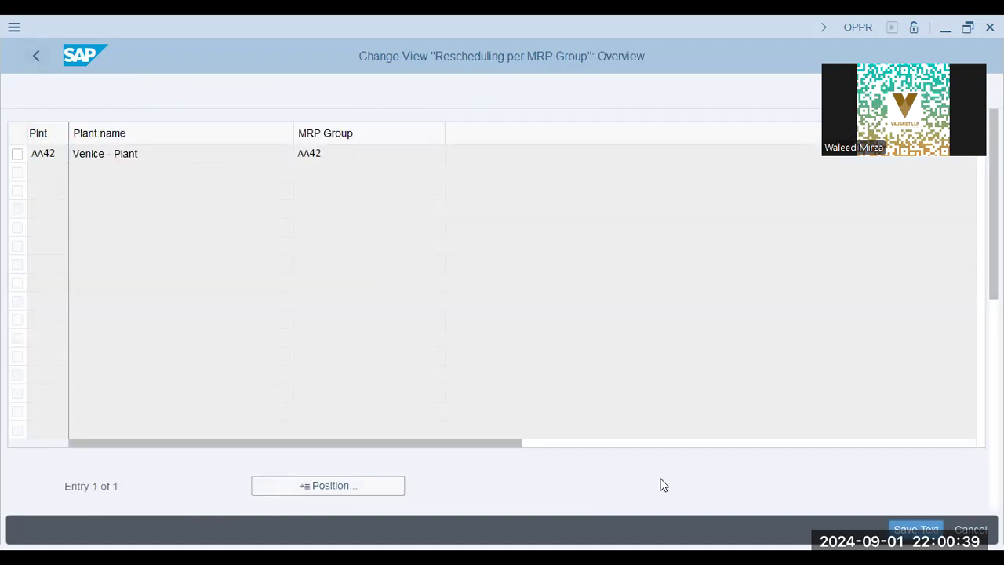
scroll(351, 353, down, 3)
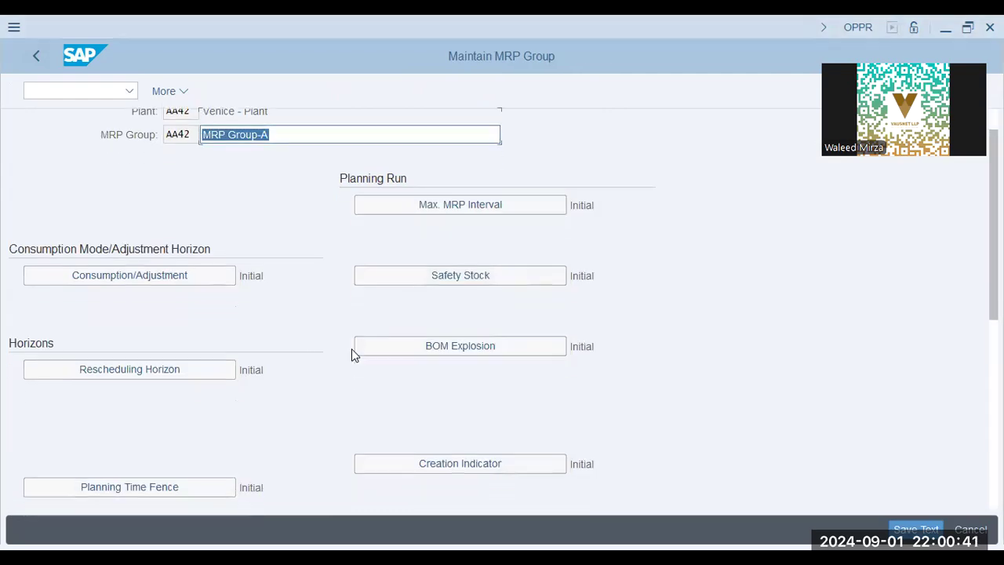
scroll(371, 348, down, 3)
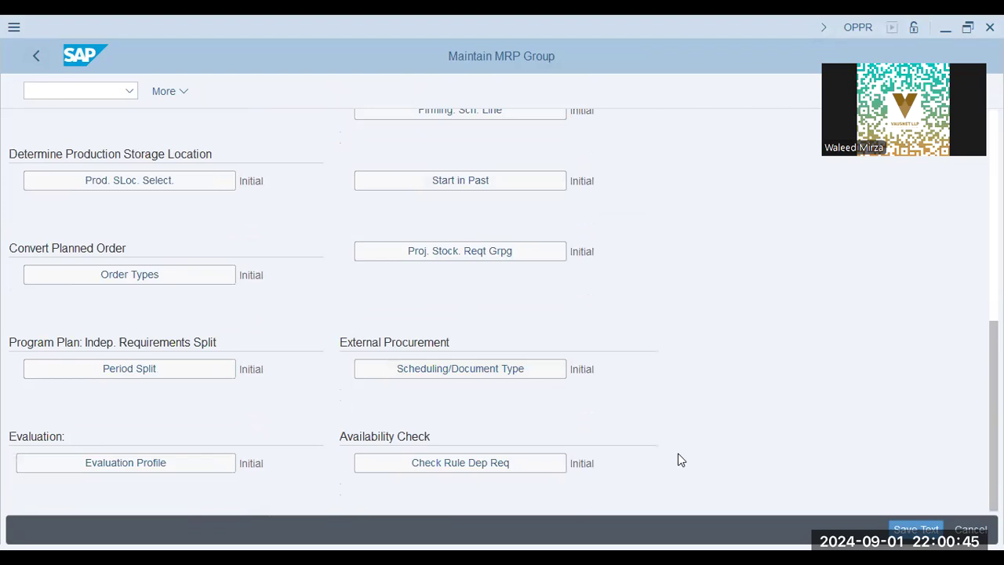
key(alt+Tab)
click(525, 309)
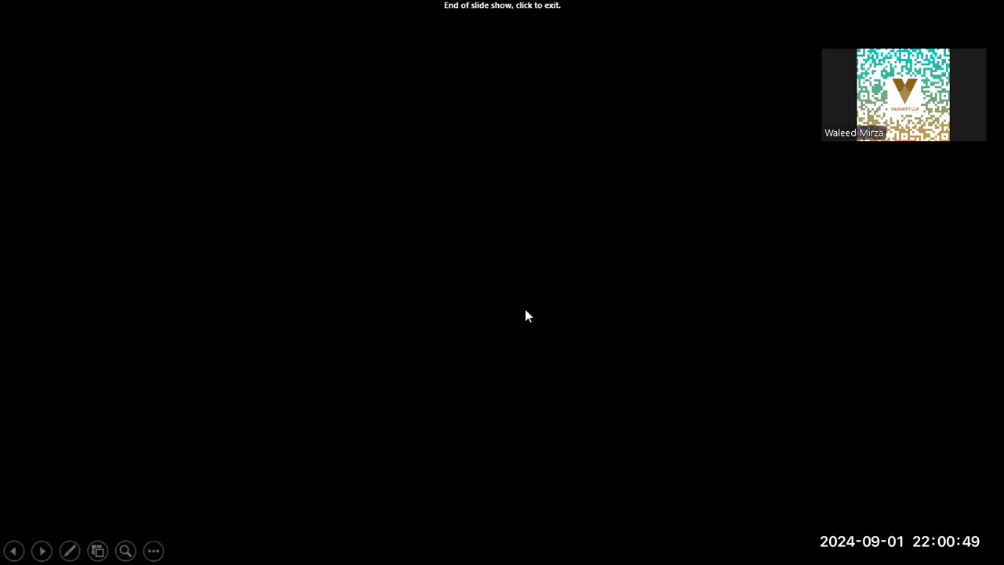